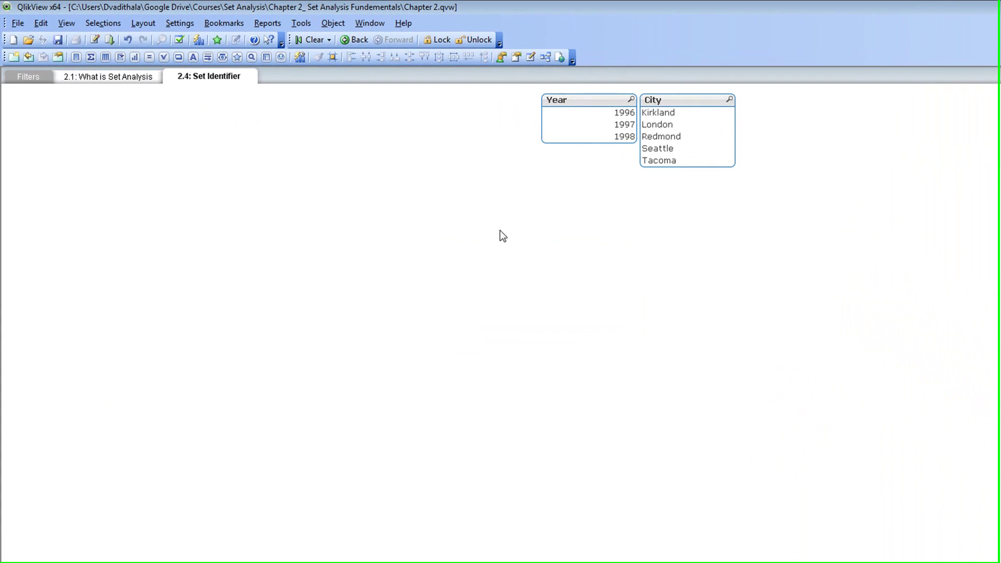
Step: Create a text object with the caption 'Full Set {1}' and text =Sum({1} Sales)
right_click(190, 160)
mouse_move(237, 195)
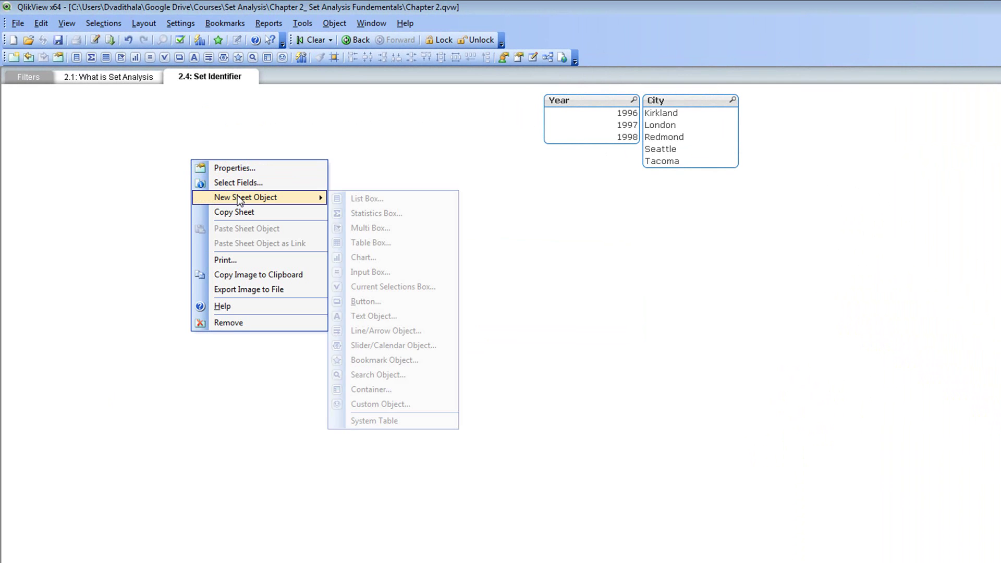
left_click(383, 316)
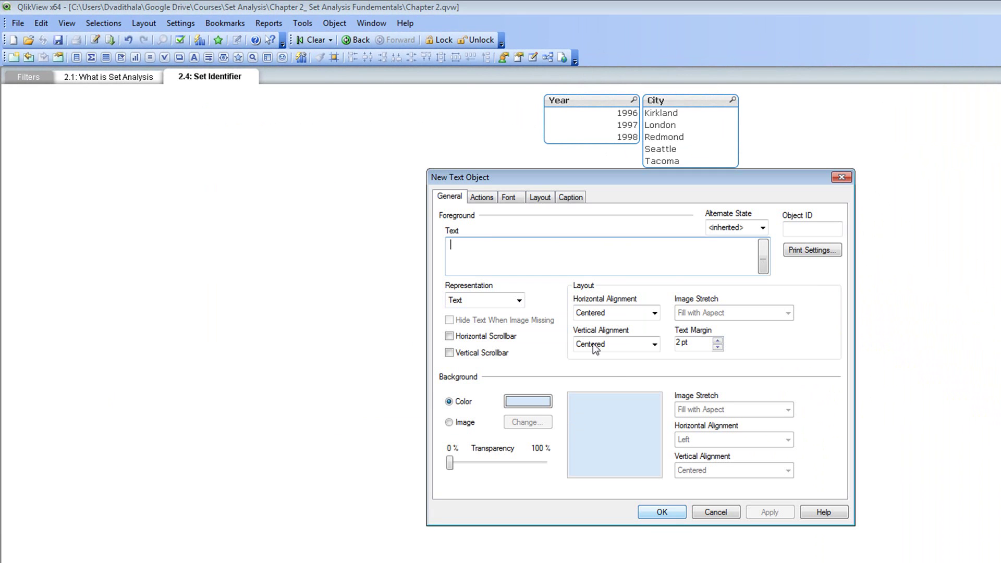
left_click(568, 198)
left_click(450, 213)
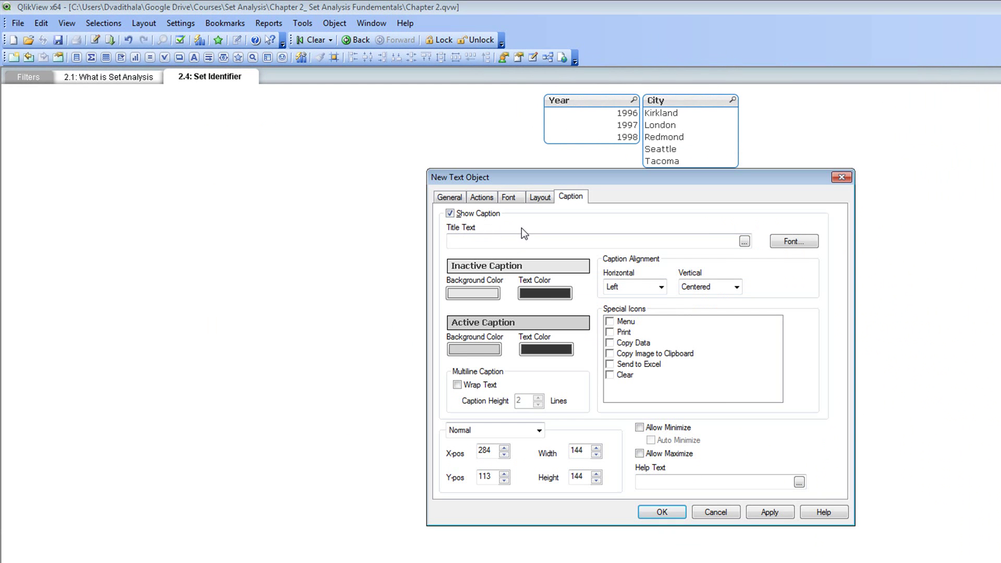
left_click(520, 241)
type("Full")
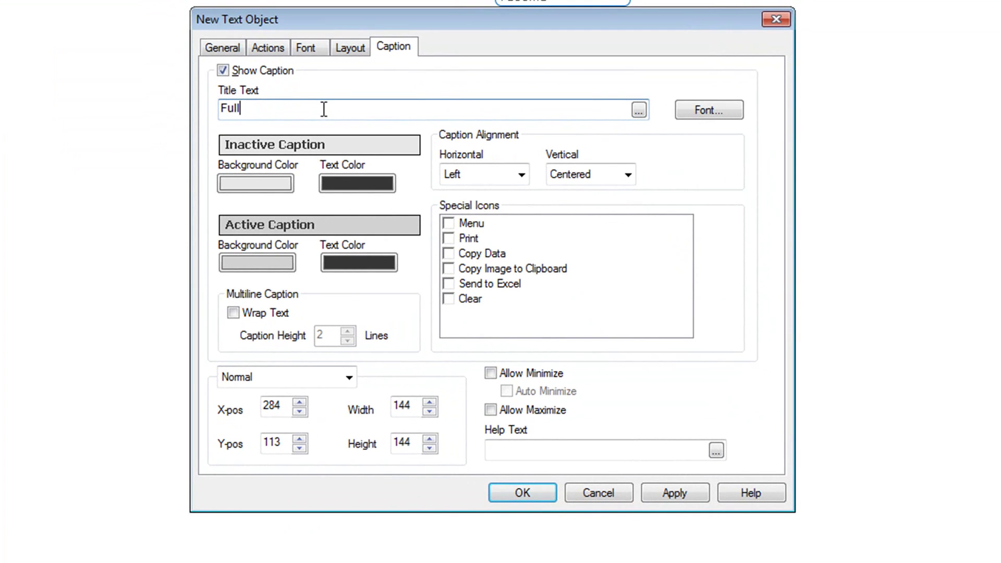
type(" Set {1}")
left_click(222, 48)
type("=")
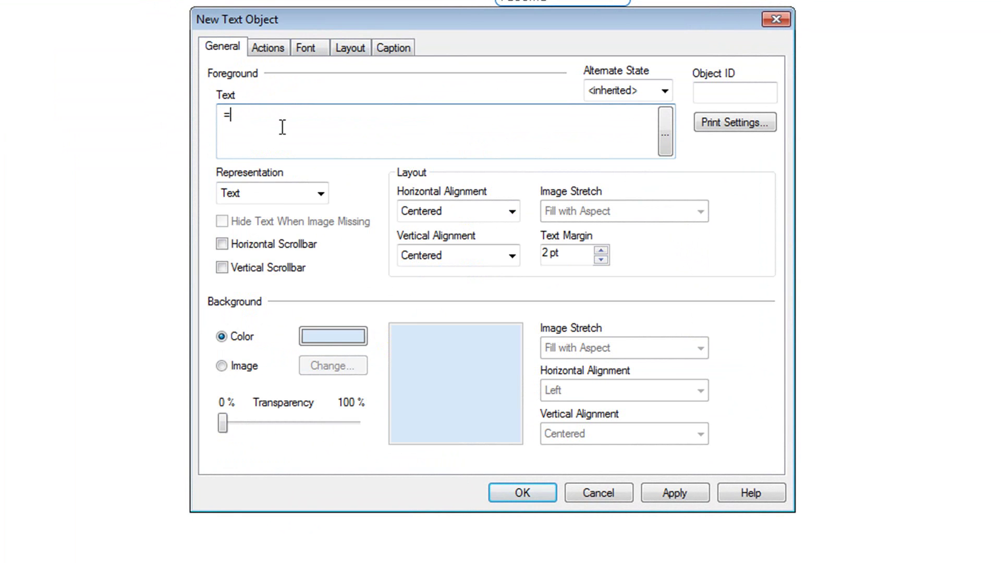
type("Sum({")
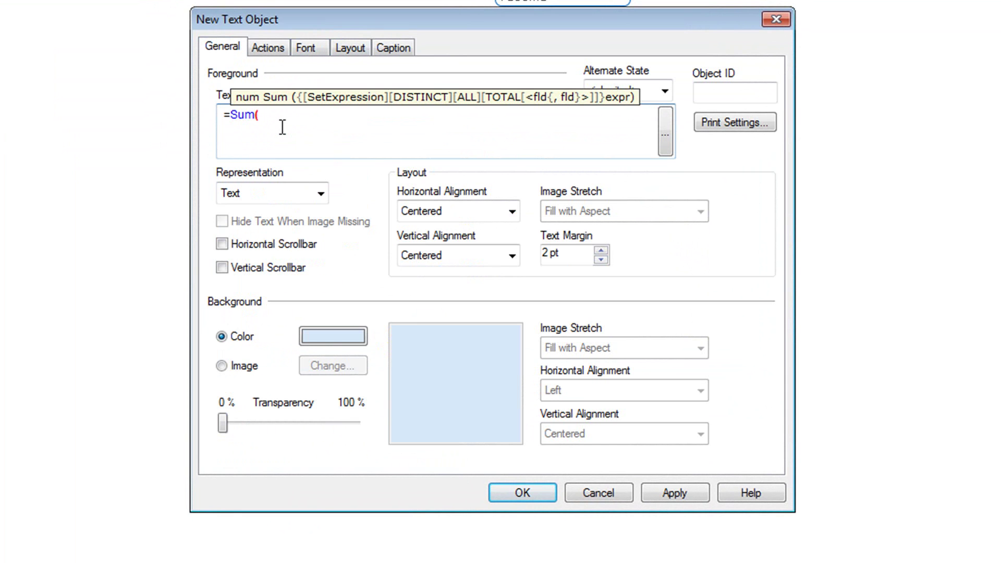
type("1} Sales)")
left_click(648, 491)
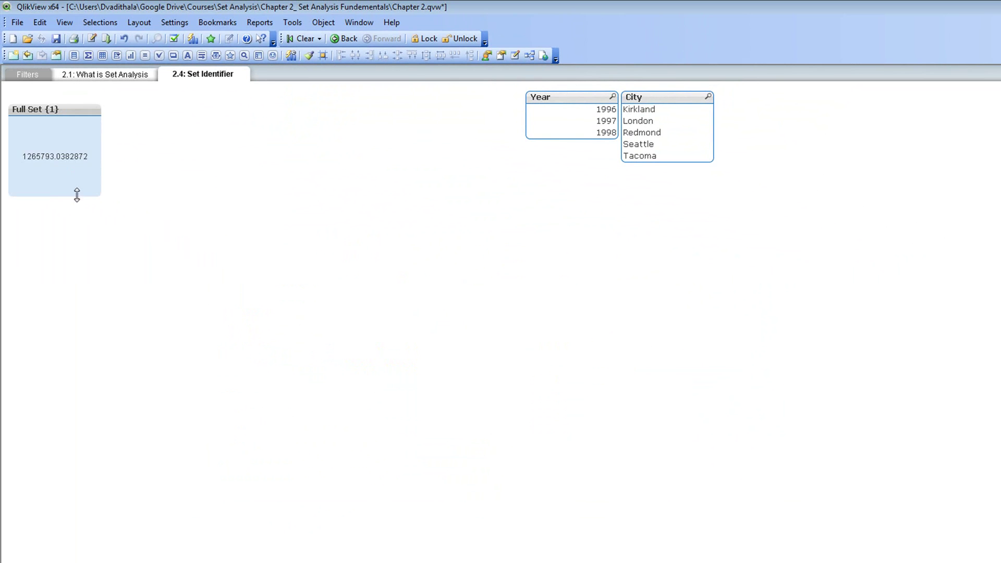
Step: Shorten Full Set {1}, copy it below itself, and change the copy's expression to =Sum({$} Sales)
left_click_drag(76, 194, 92, 136)
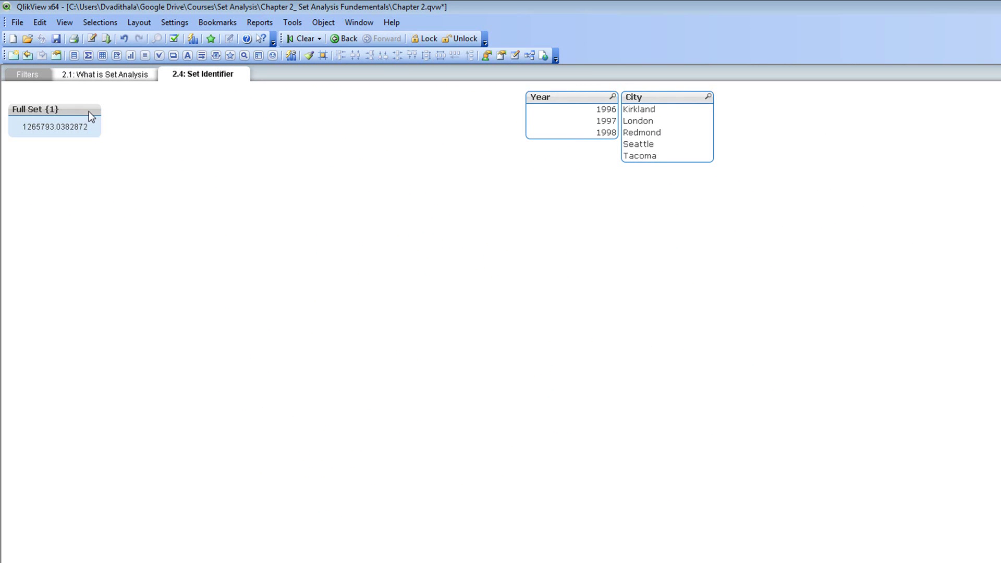
left_click_drag(92, 116, 89, 155)
right_click(62, 111)
left_click(79, 116)
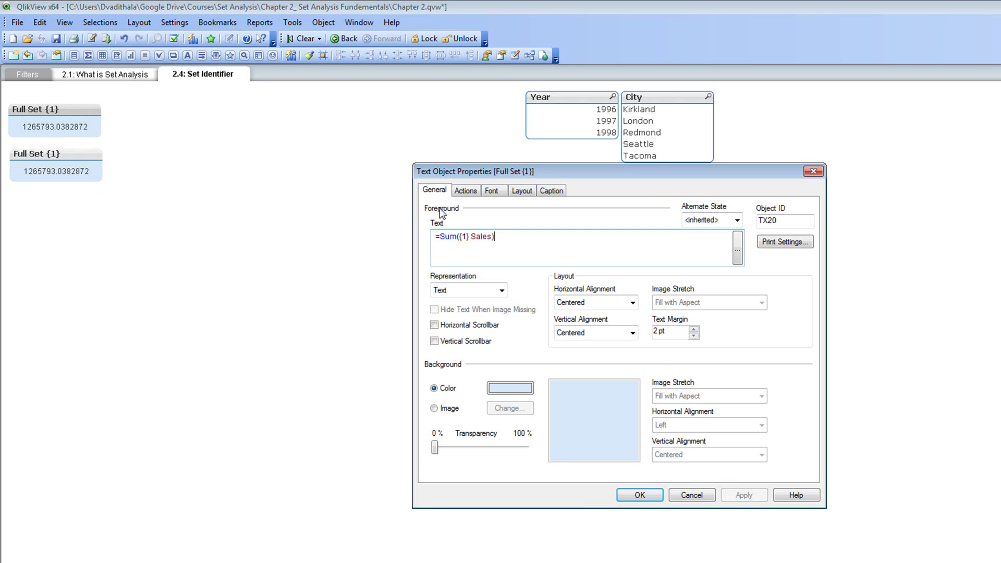
left_click(465, 236)
key("BackSpace")
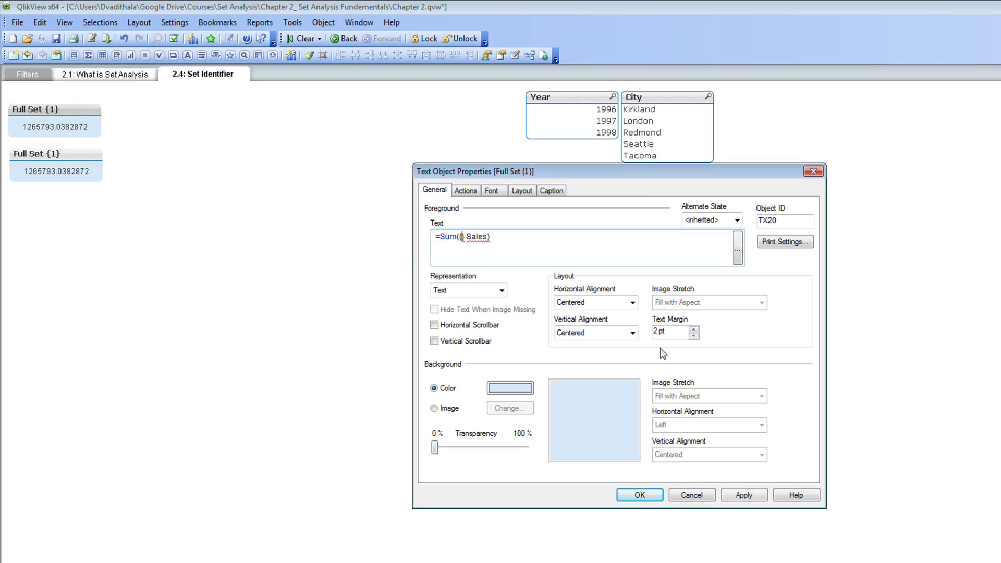
type("$")
left_click(547, 239)
Step: Change the copy's caption title to 'Current Selection {$}'
left_click(518, 193)
left_click(562, 190)
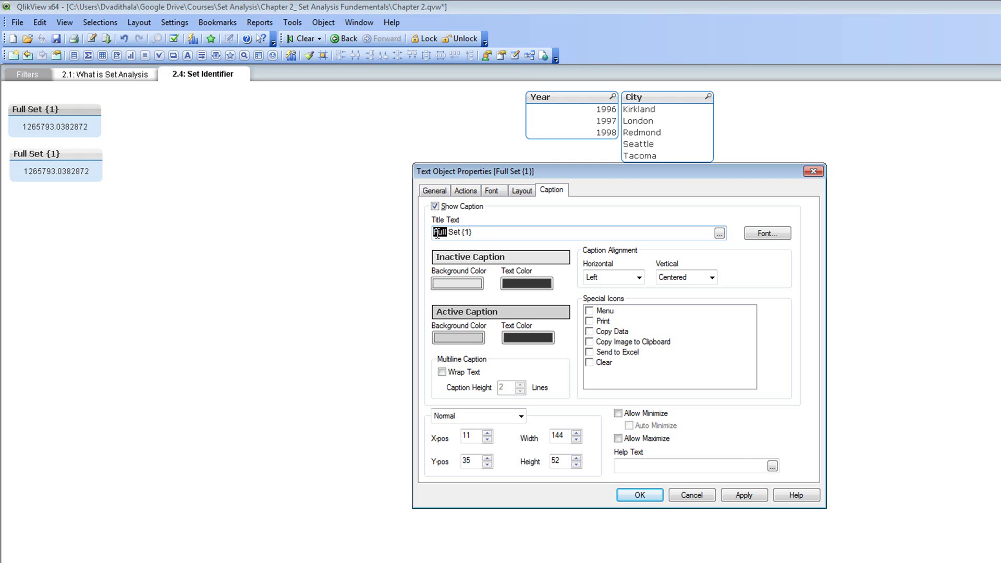
left_click_drag(484, 233, 399, 234)
type("Current Selection {$}")
Step: Apply the changes and widen both text objects to show their full captions
left_click(752, 499)
left_click(652, 495)
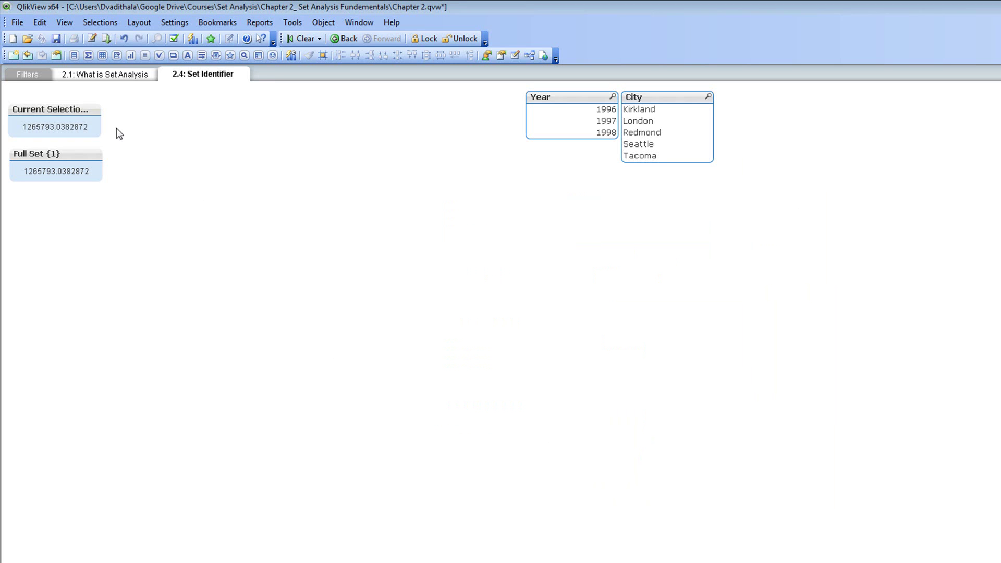
left_click_drag(100, 125, 146, 125)
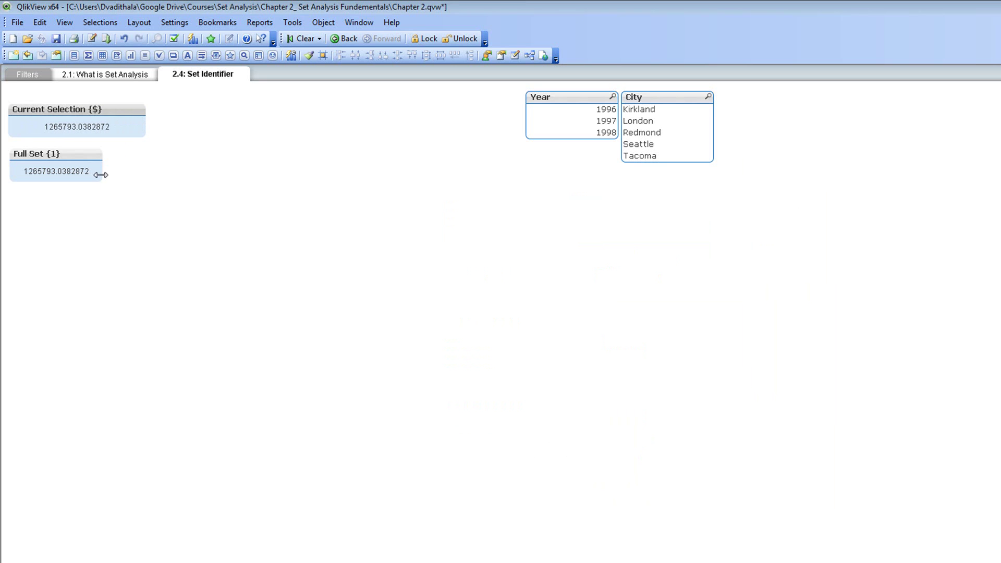
left_click_drag(102, 172, 148, 173)
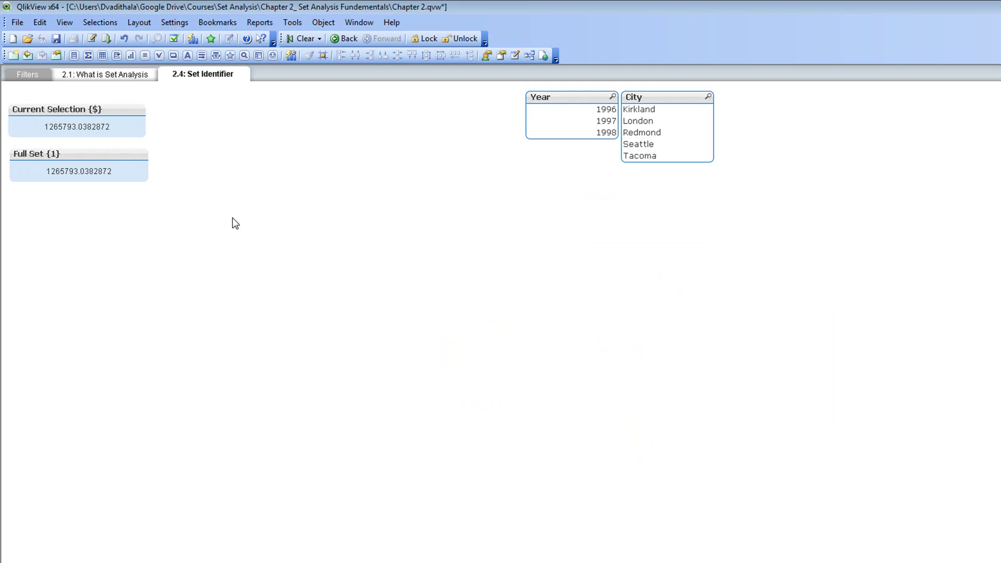
Step: Select 1996, 1997, London and Seattle, then clear them, comparing the two totals
left_click(596, 110)
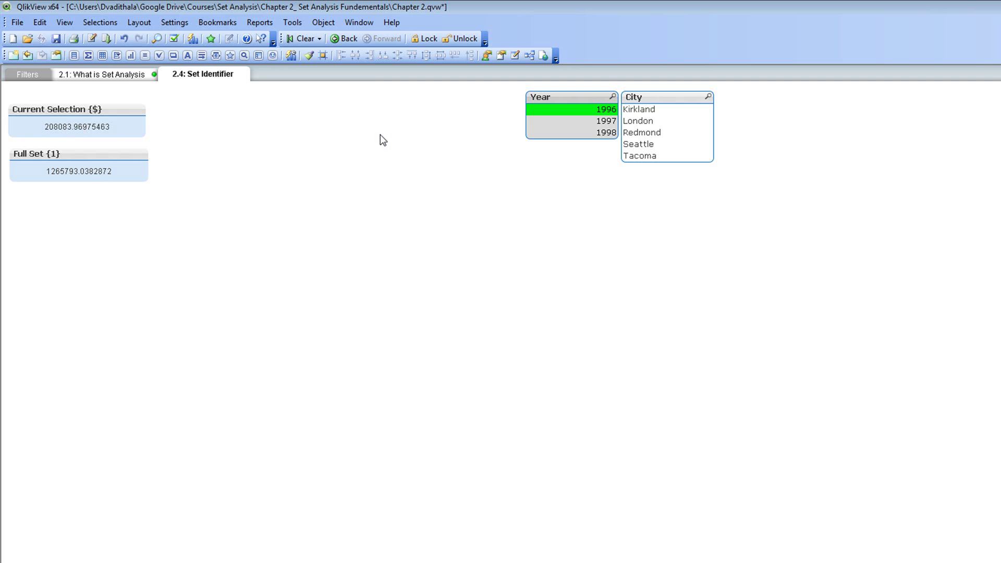
left_click(583, 121)
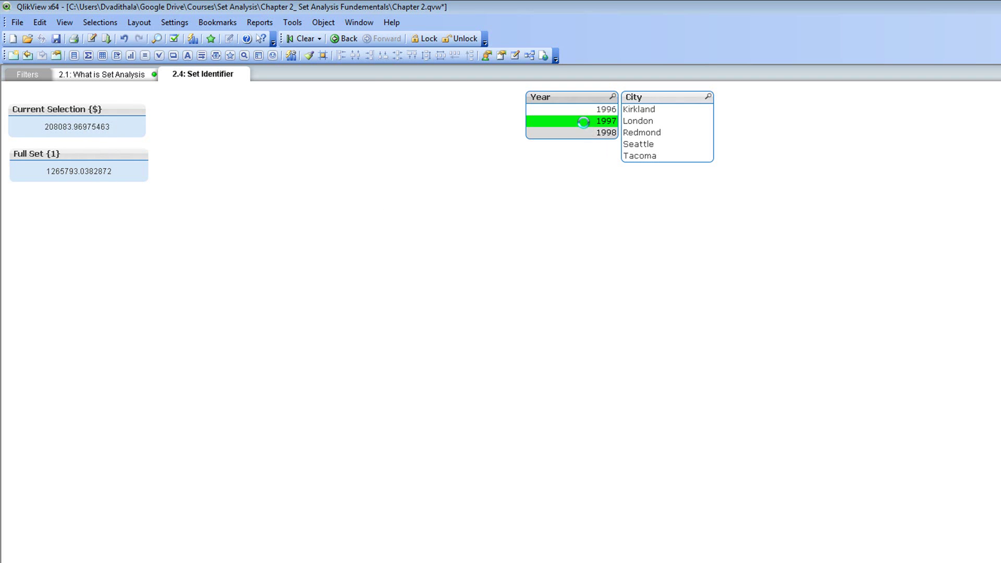
left_click(592, 123)
left_click(658, 123)
left_click(647, 145)
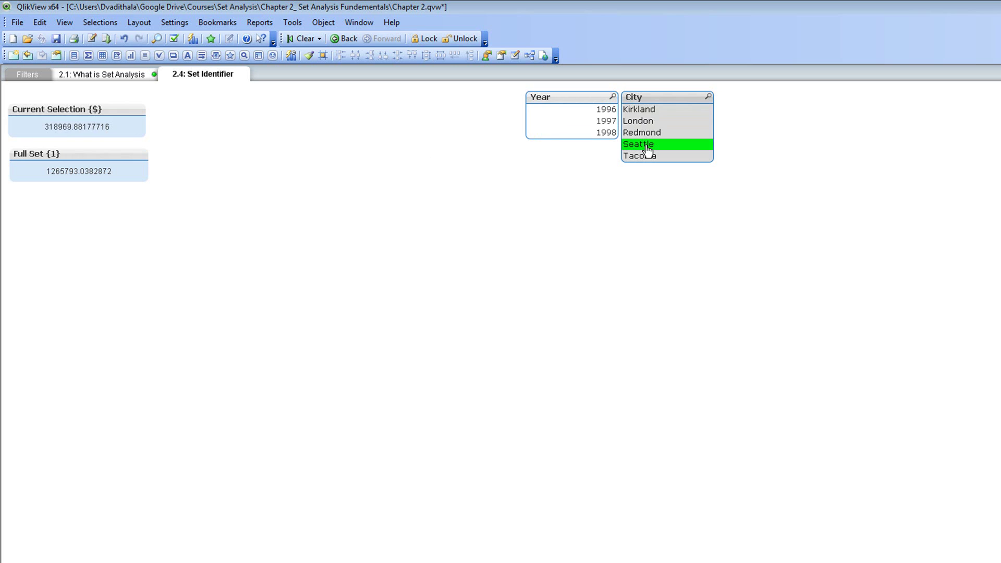
left_click(647, 145)
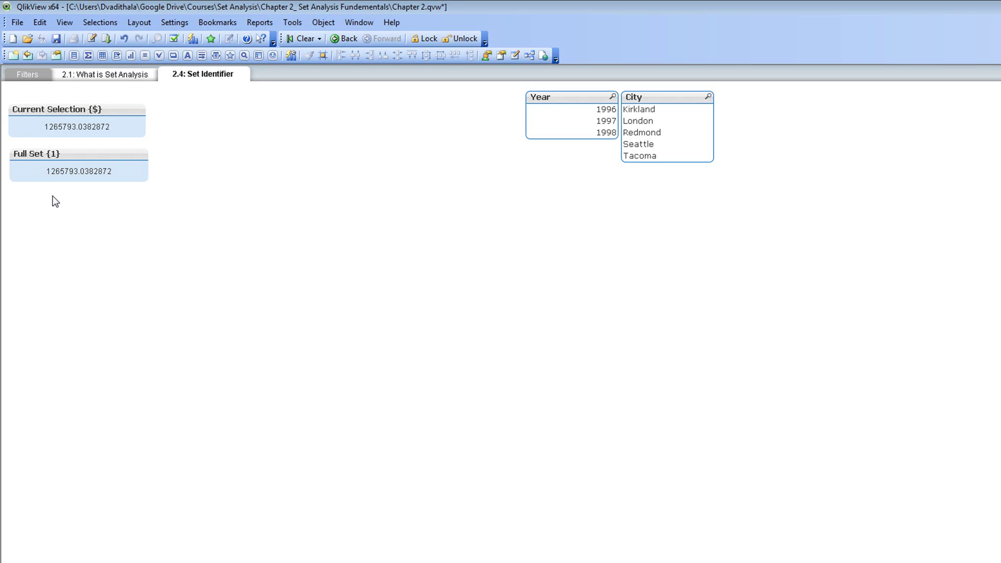
key("alt+Tab")
Step: Select Seattle in the City list box
left_click(229, 23)
key("Escape")
left_click(633, 145)
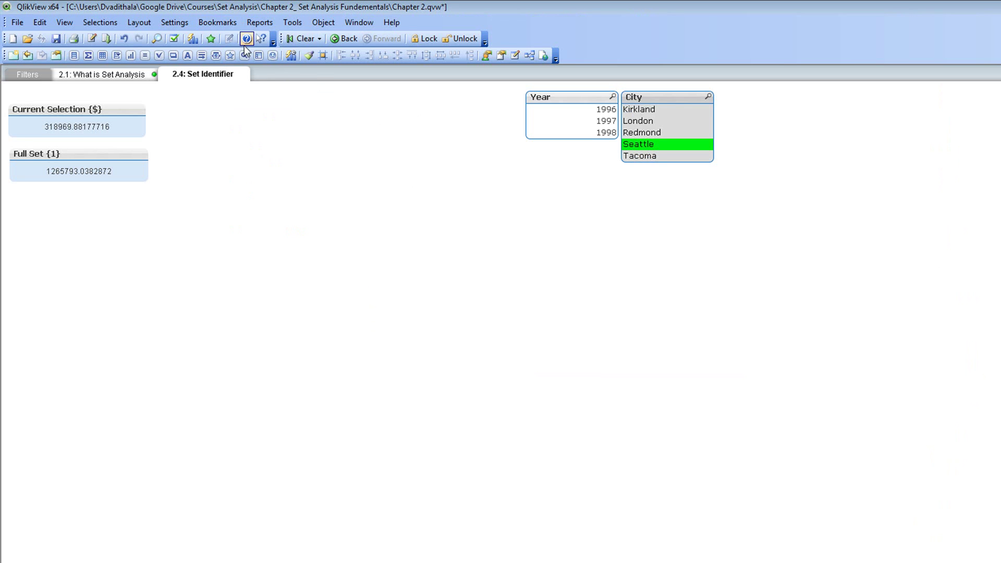
Step: Save the selection as bookmark BM_Seattle and view it in the full bookmarks list
left_click(217, 22)
left_click(224, 38)
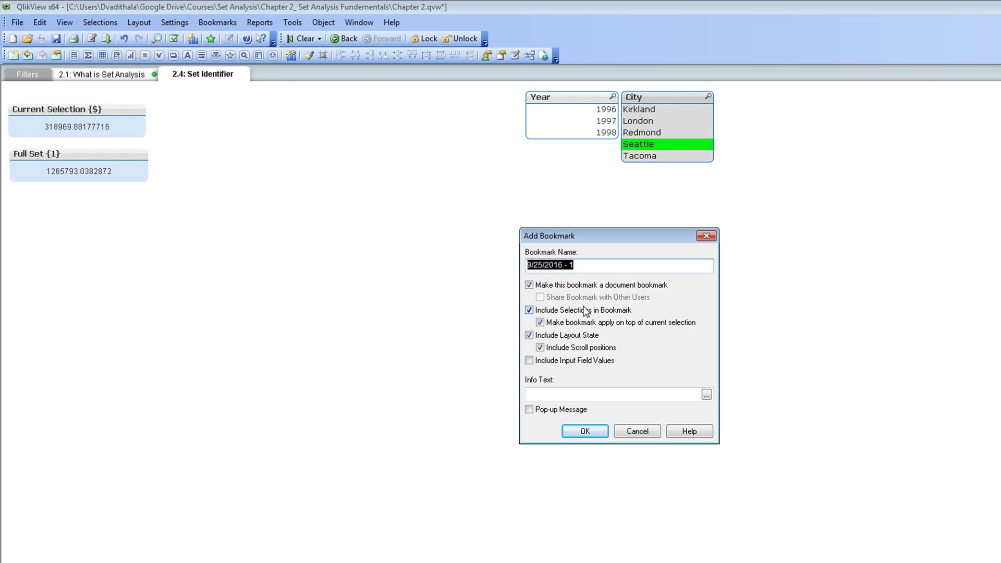
type("bM_S")
key("BackSpace")
key("BackSpace")
key("BackSpace")
key("BackSpace")
type("BM_Seattle")
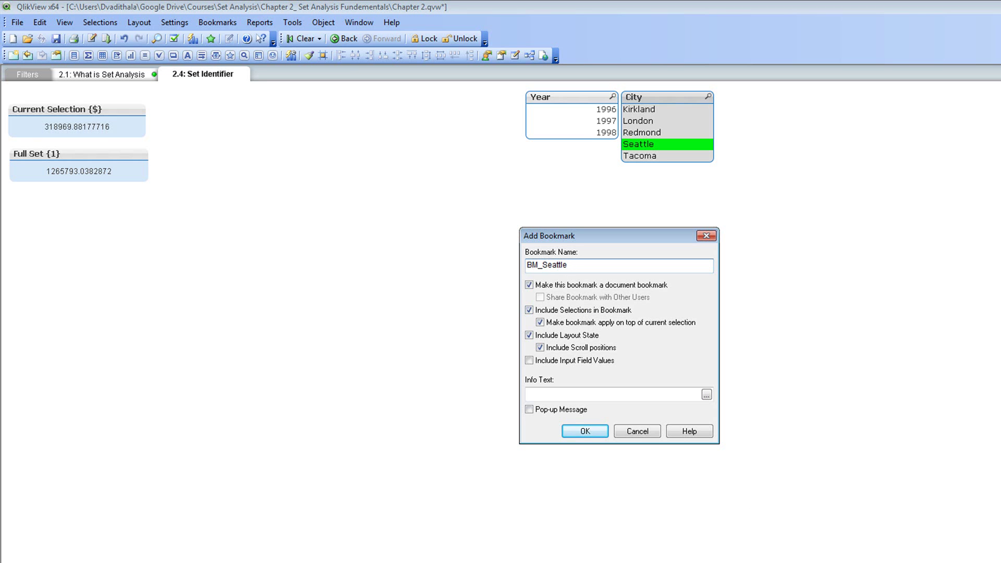
left_click(585, 432)
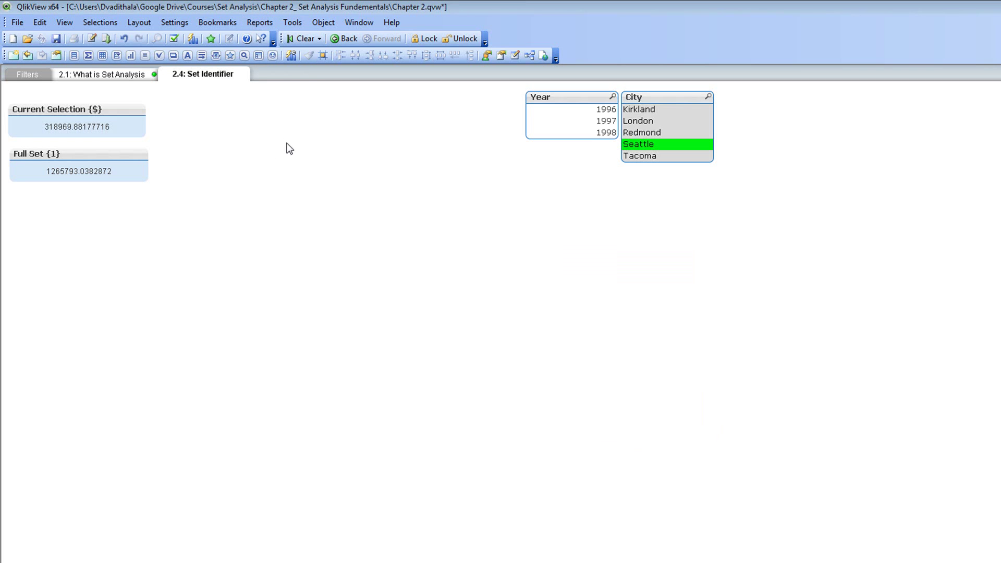
left_click(227, 24)
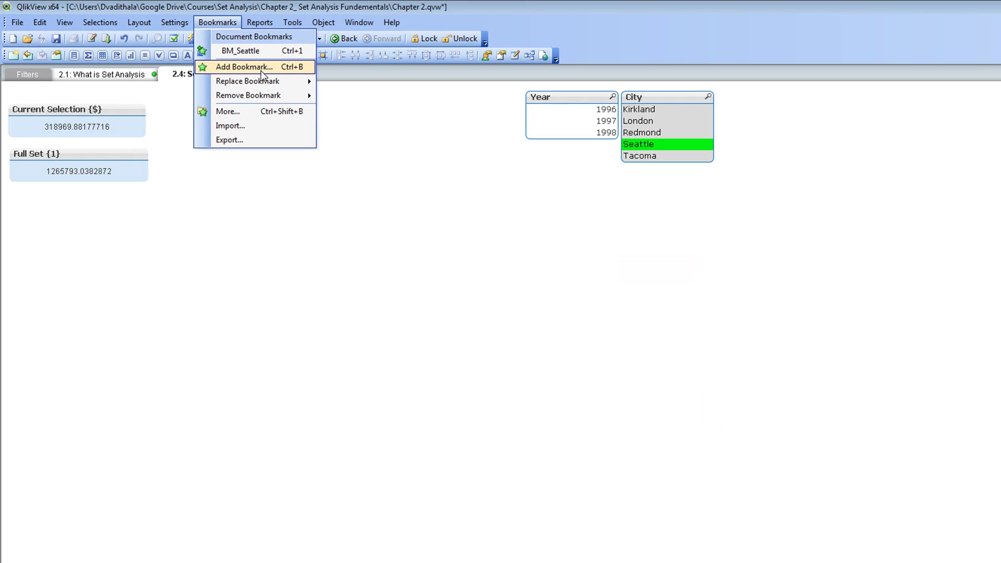
left_click(258, 112)
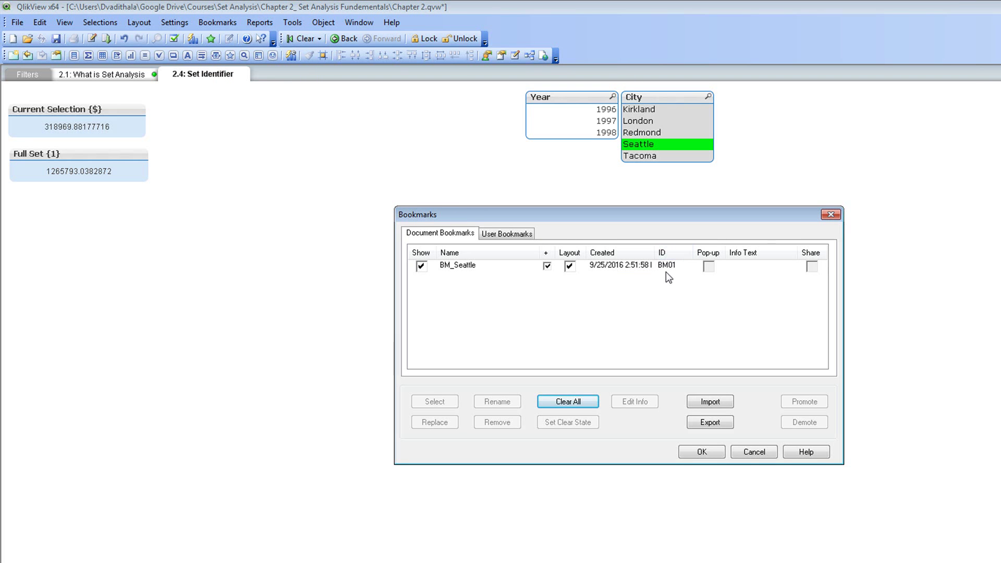
Step: Close the bookmark list, briefly filter to Redmond, and copy Full Set {1} below the others
left_click(759, 451)
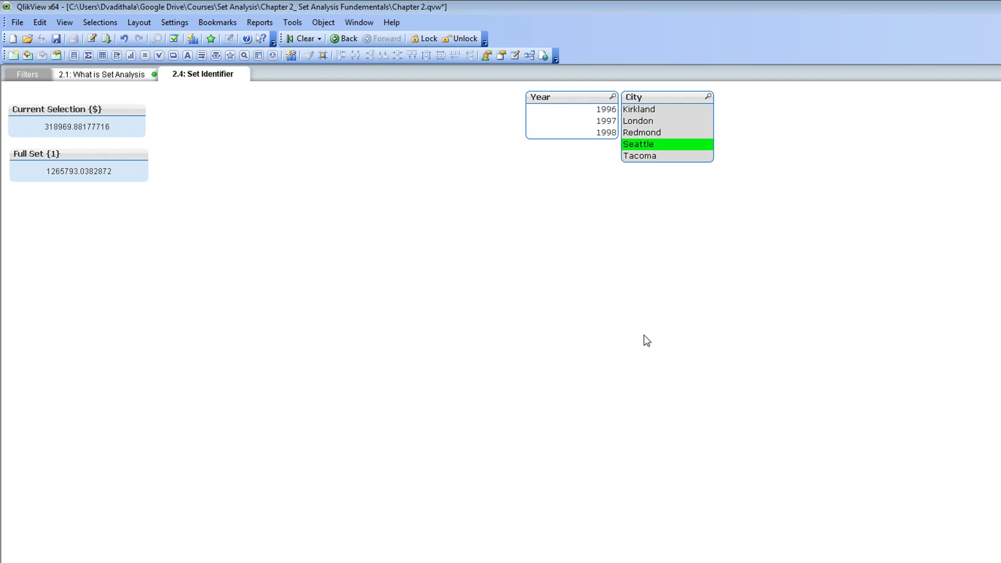
left_click(643, 132)
key("ctrl+shift+d")
left_click_drag(124, 145, 87, 209)
right_click(86, 209)
left_click(100, 217)
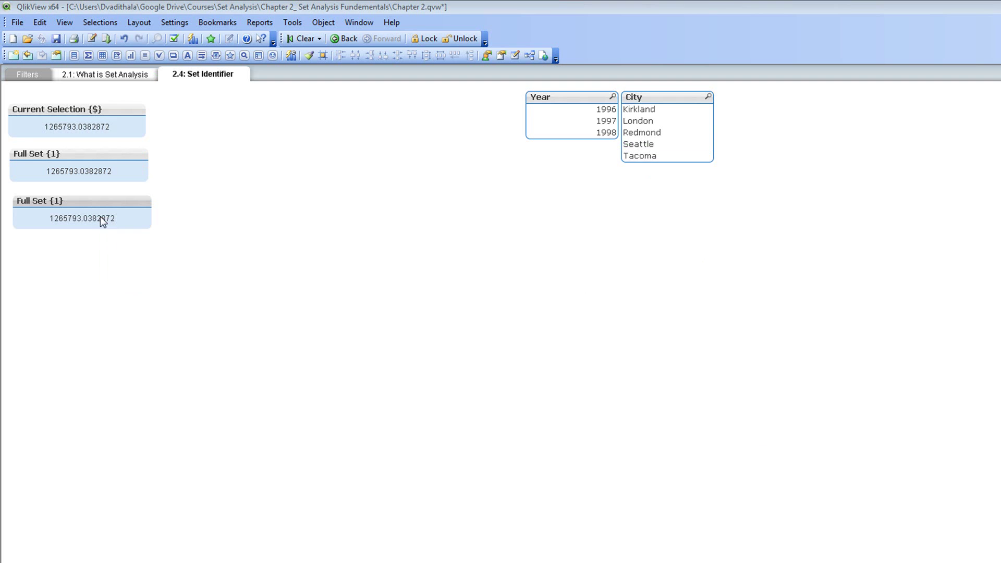
Step: Change the copy's caption to 'Bookmark {BM01}' and apply it
left_click_drag(503, 231, 415, 233)
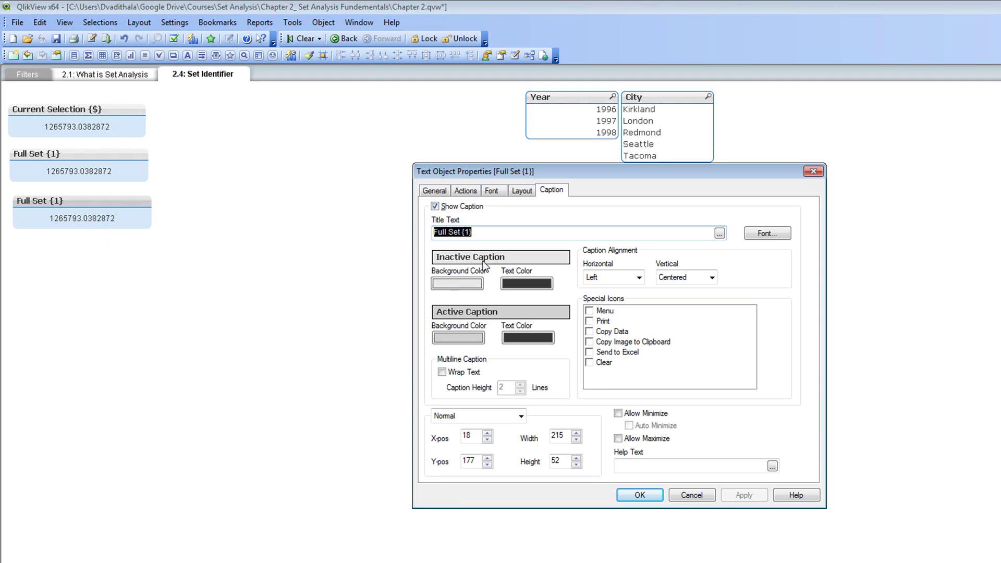
type("Bookmark")
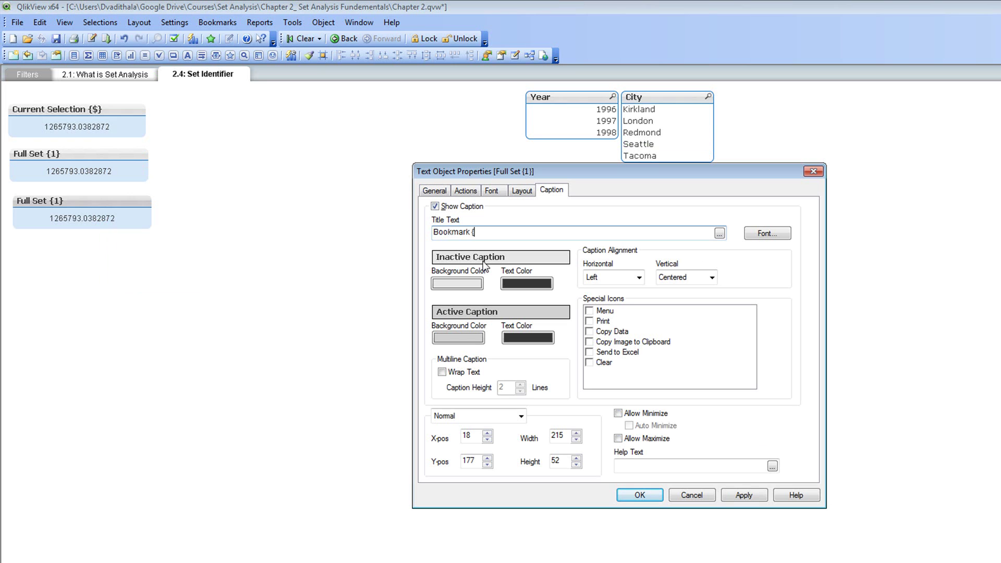
type(" {BM")
key("BackSpace")
key("BackSpace")
type("BM01}")
left_click(747, 498)
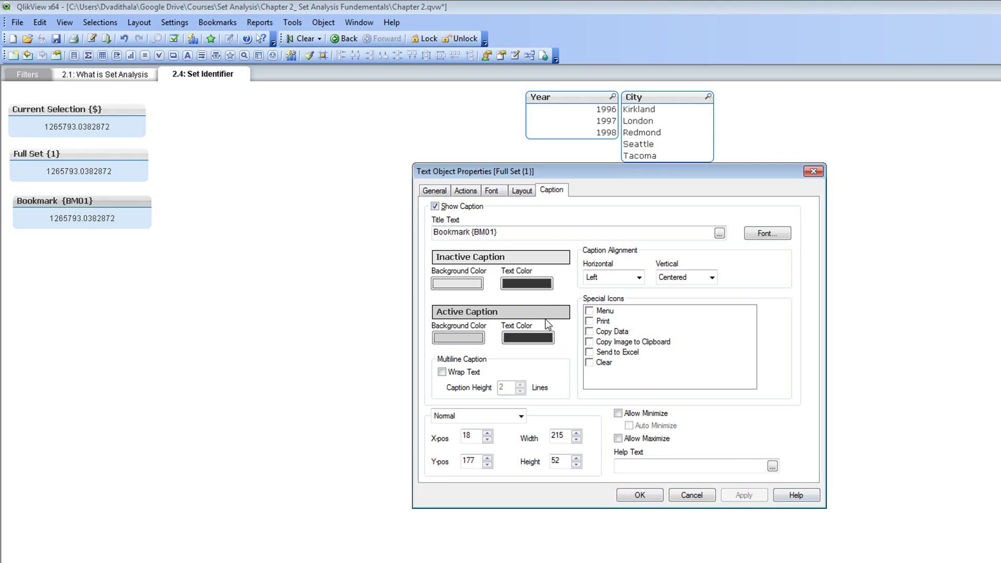
Step: Change its expression to =Sum({BM01} Sales) and confirm
left_click(436, 189)
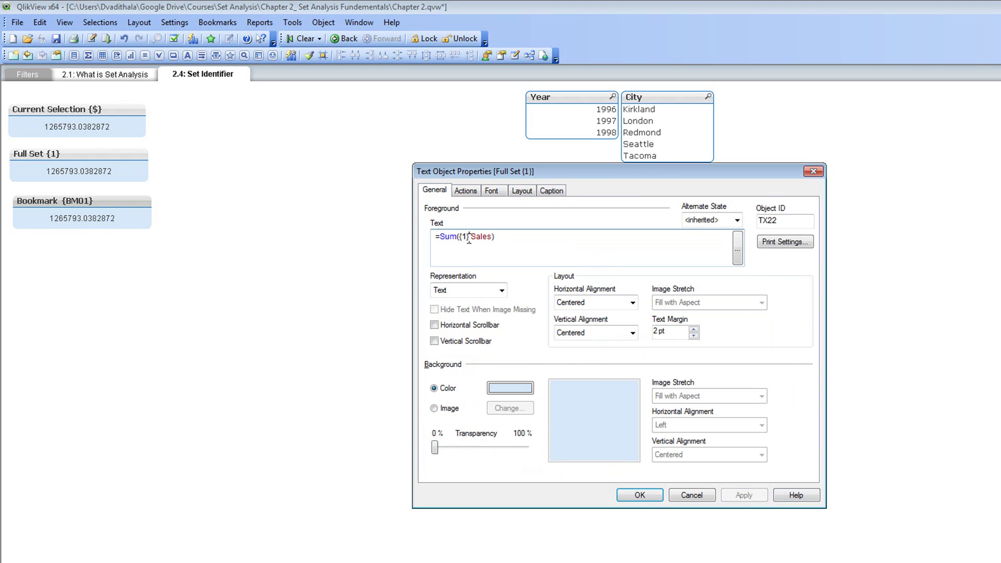
key("BackSpace")
type("BM")
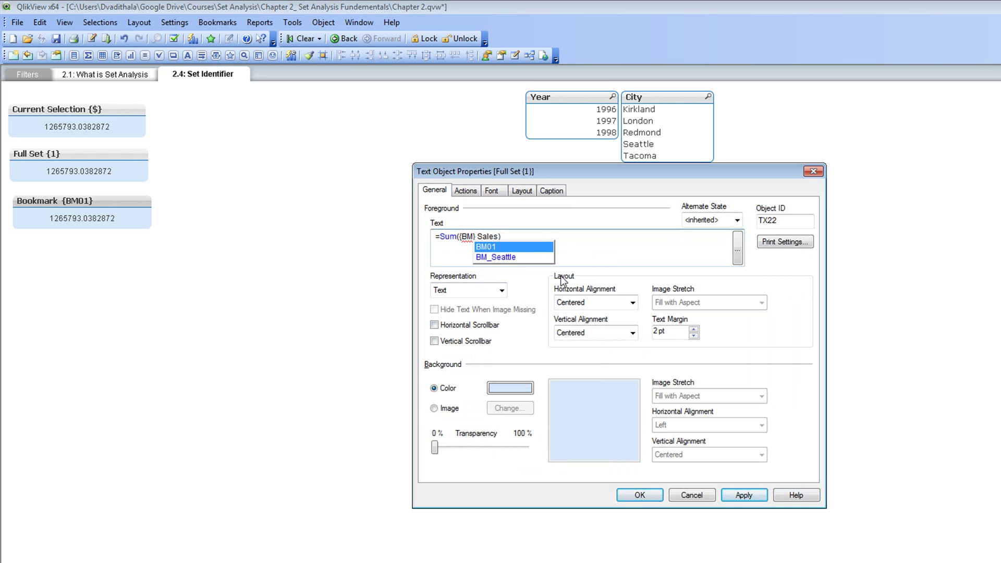
left_click(520, 250)
left_click(521, 249)
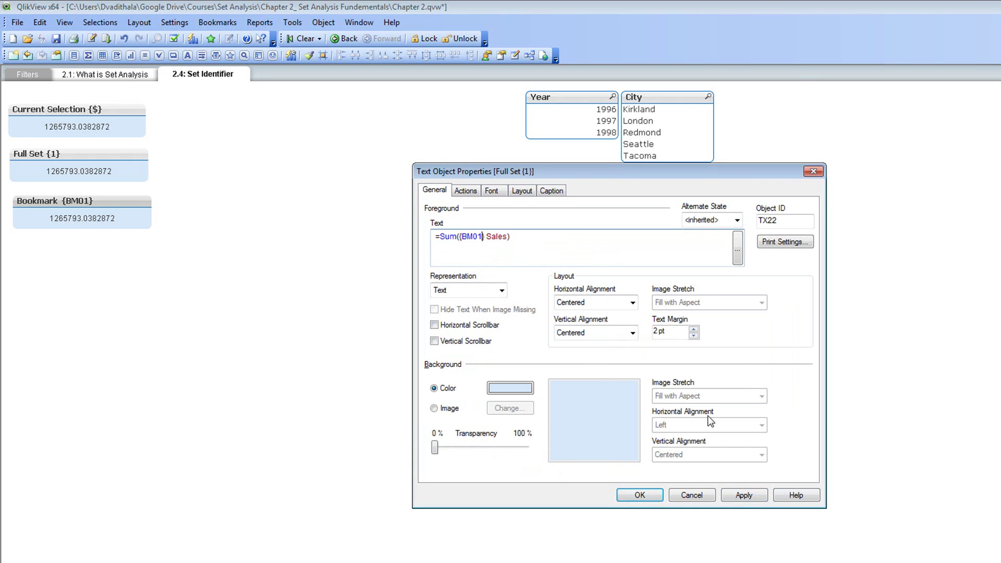
left_click(735, 496)
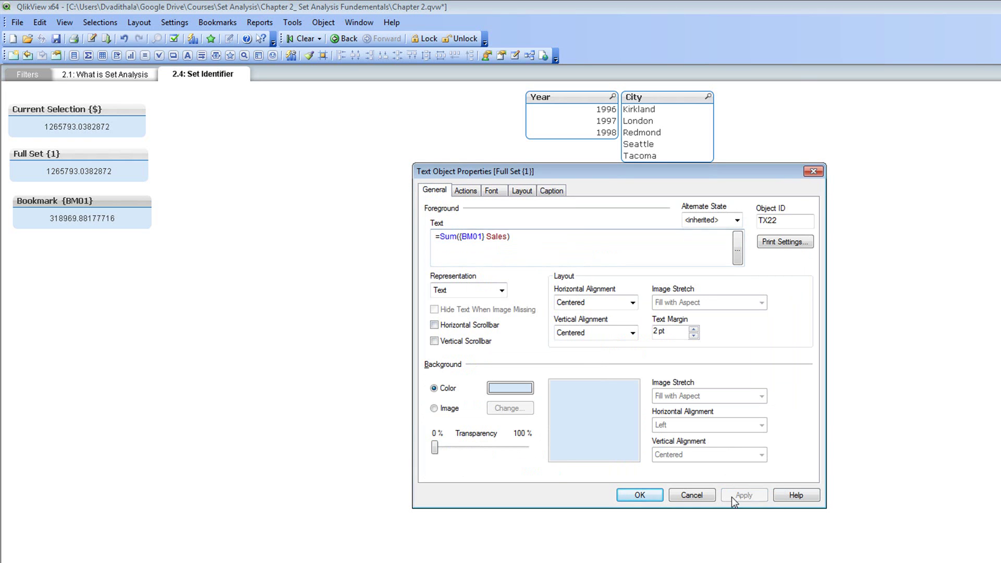
left_click(633, 495)
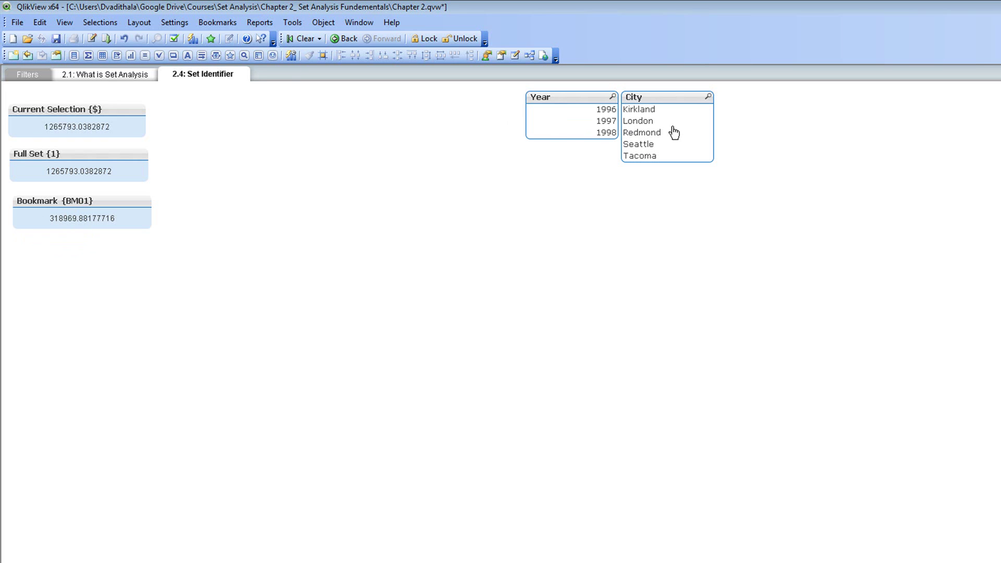
left_click(657, 145)
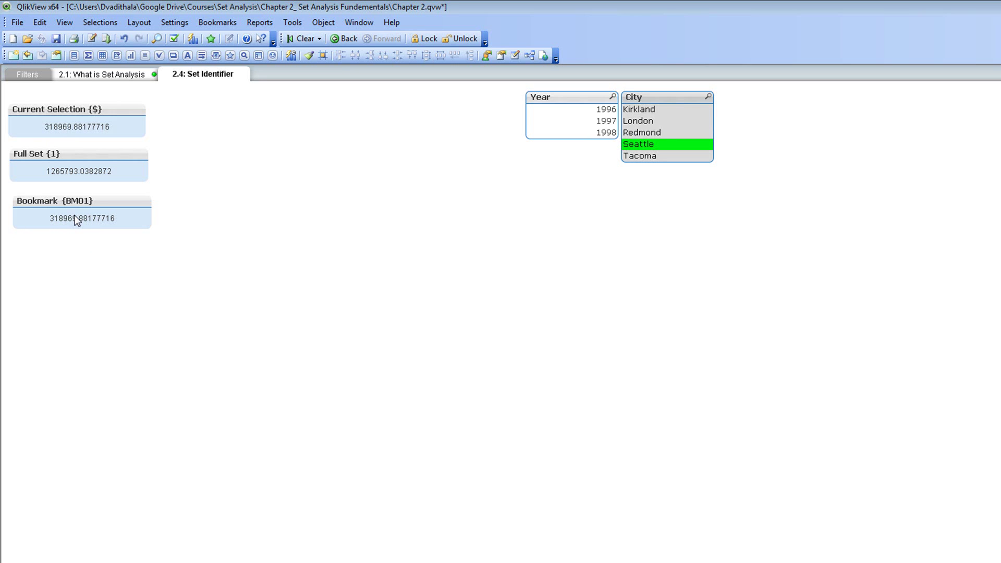
left_click(654, 146)
left_click(361, 271)
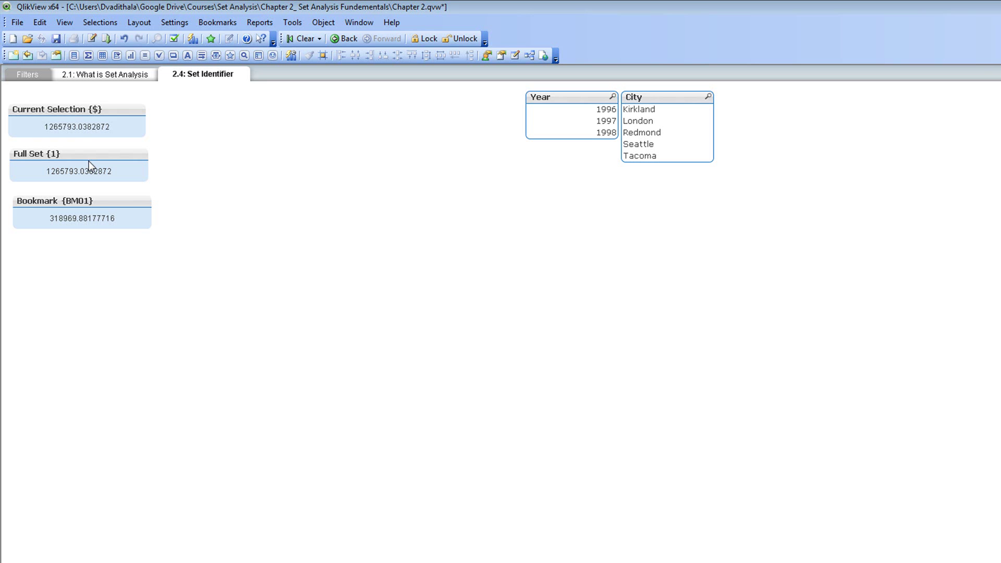
key("alt+Tab")
Step: Place a copy of the Bookmark {BM01} object at the sheet centre
left_click(107, 207)
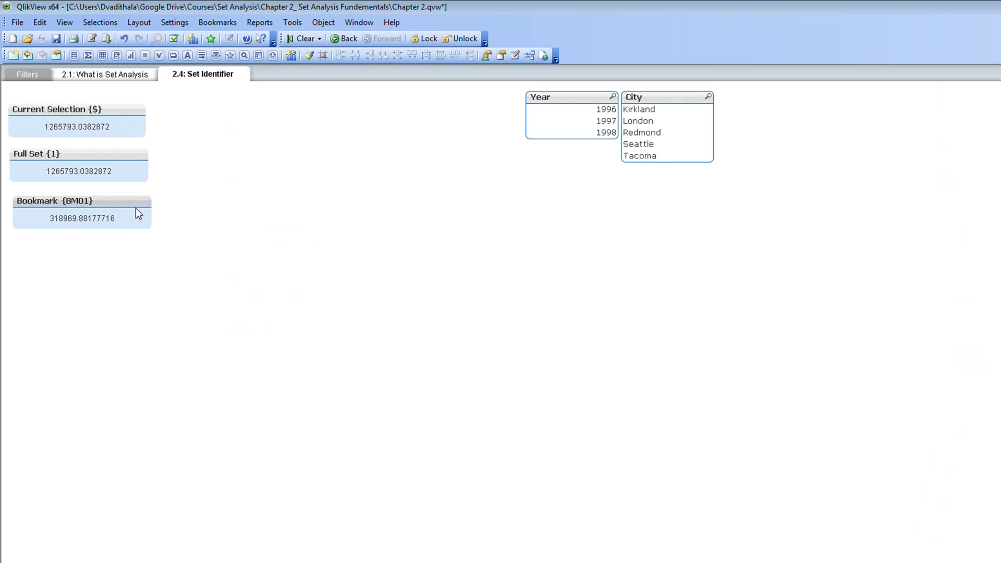
left_click_drag(135, 208, 577, 311)
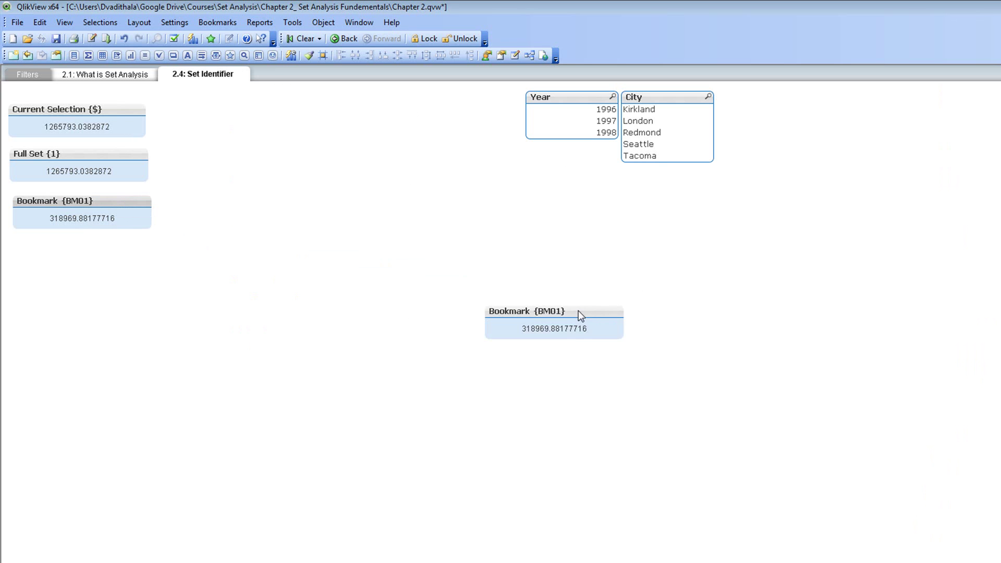
right_click(577, 310)
left_click(583, 317)
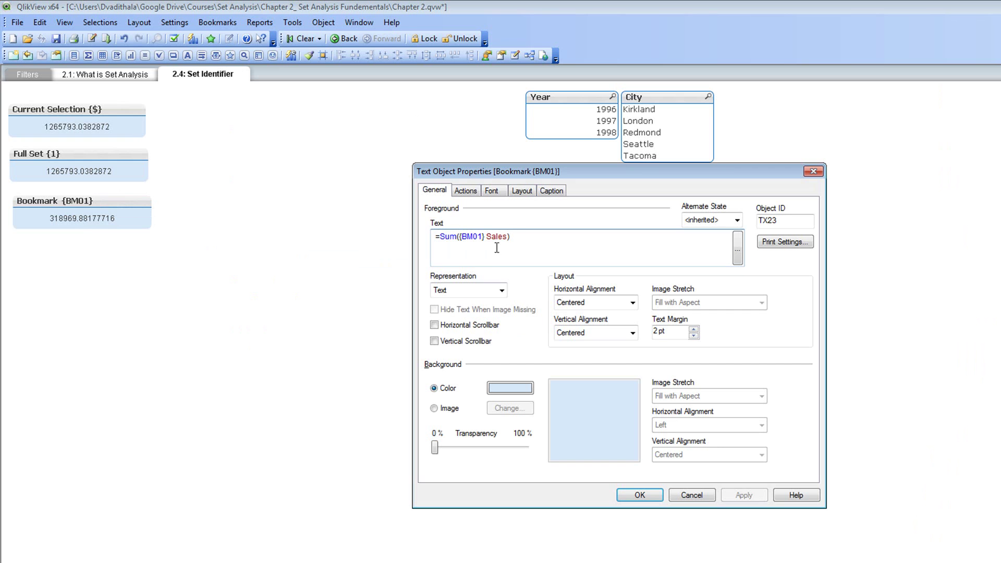
Step: Change the copy's caption to 'Set Next {$_1}'
left_click(551, 191)
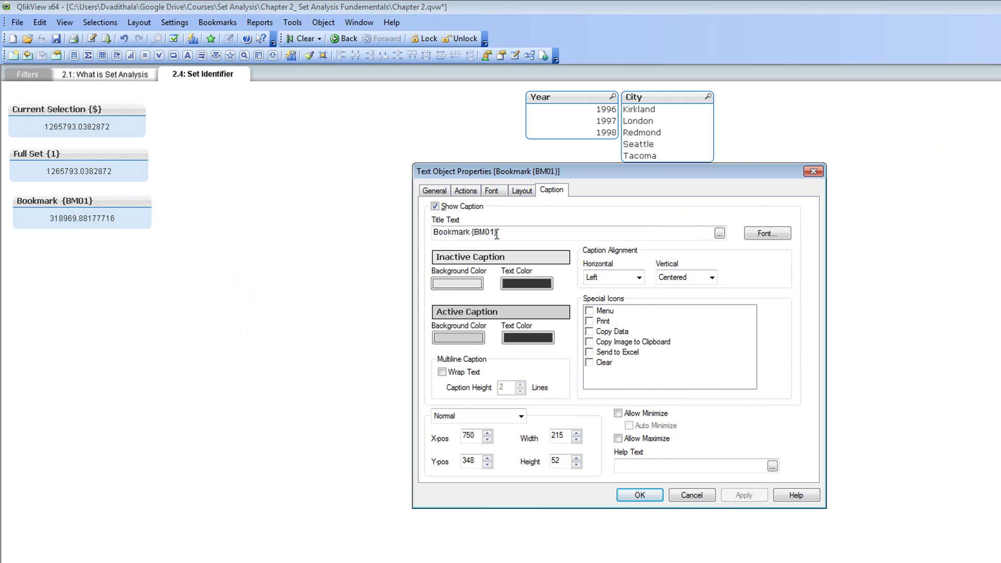
left_click_drag(510, 234, 433, 233)
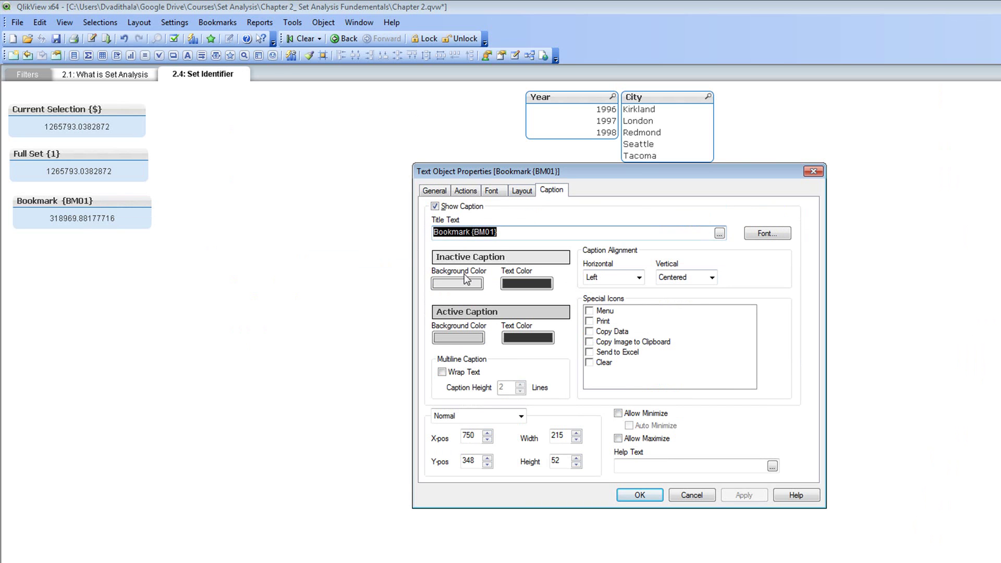
type("Set")
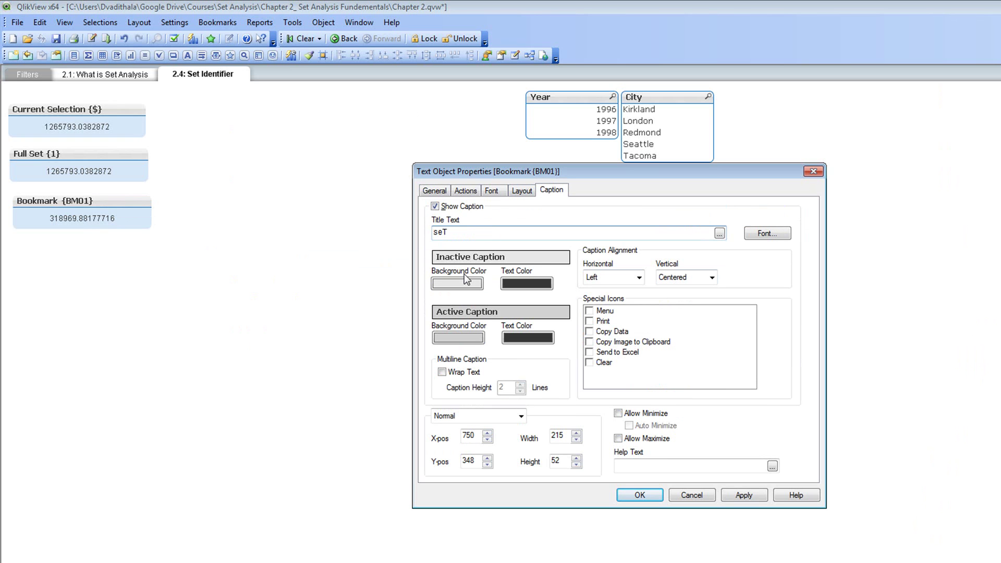
key("BackSpace")
key("BackSpace")
type("et Next {$_1}")
Step: Change its expression to =Sum({$_1} Sales) and confirm
left_click(435, 191)
left_click_drag(482, 236, 461, 236)
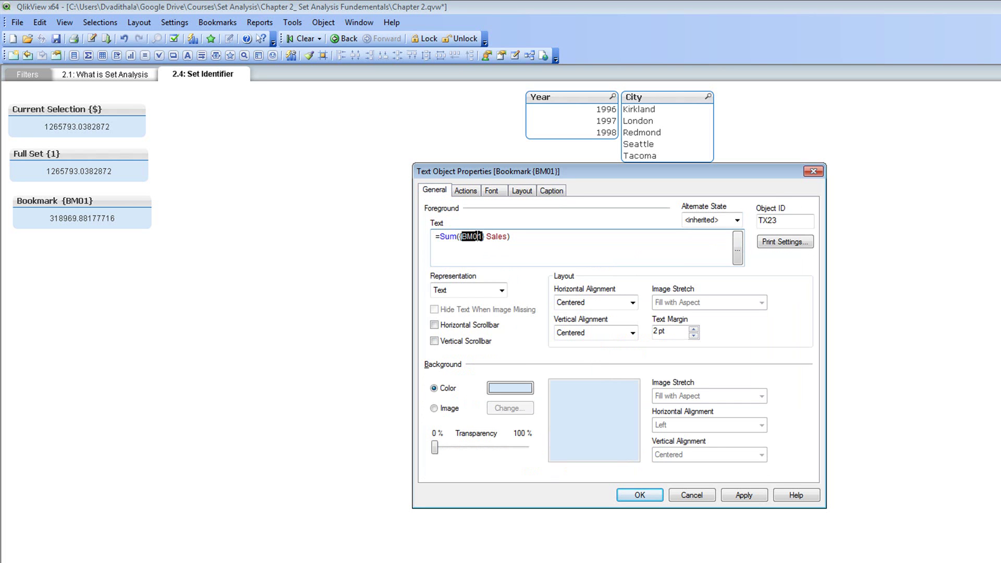
type("$_1")
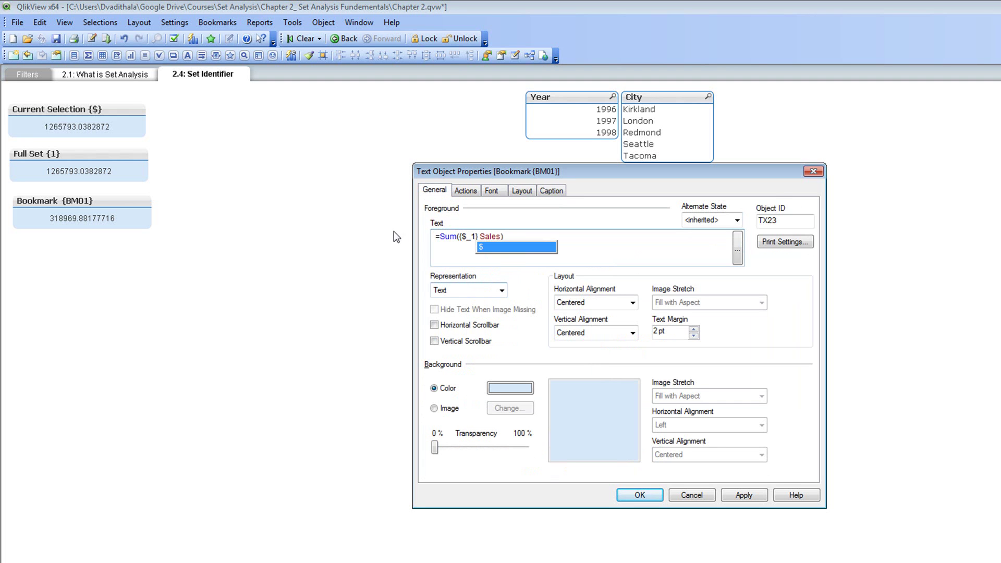
left_click(745, 495)
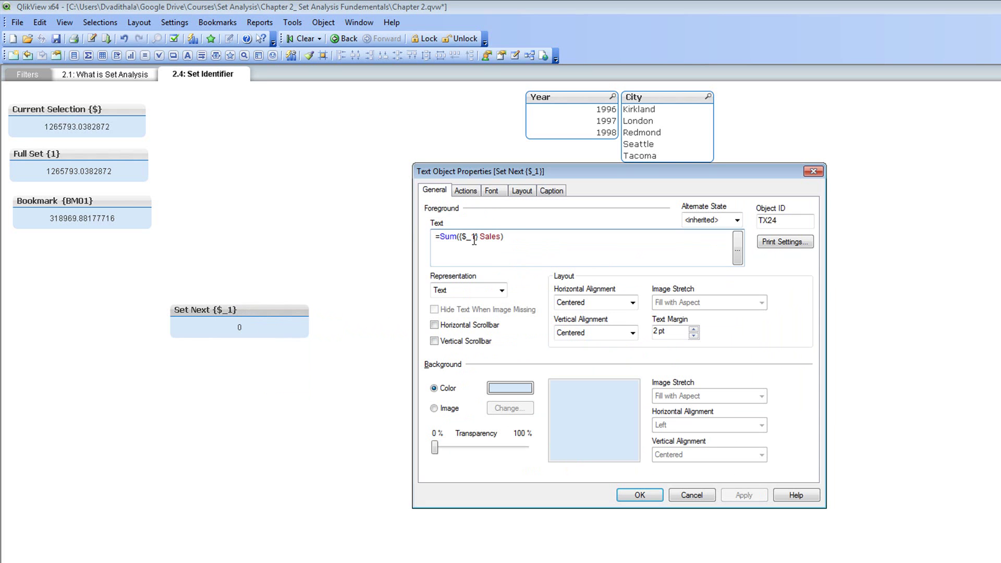
Step: Make the copy =Sum({$1} Sales) with the caption 'Set Previous {$1}' and confirm
key("BackSpace")
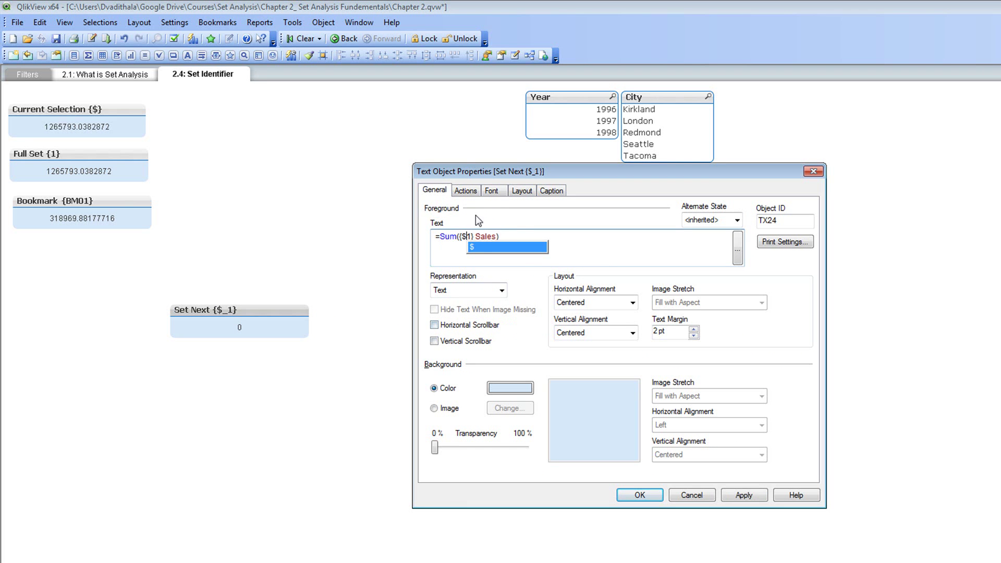
left_click(551, 190)
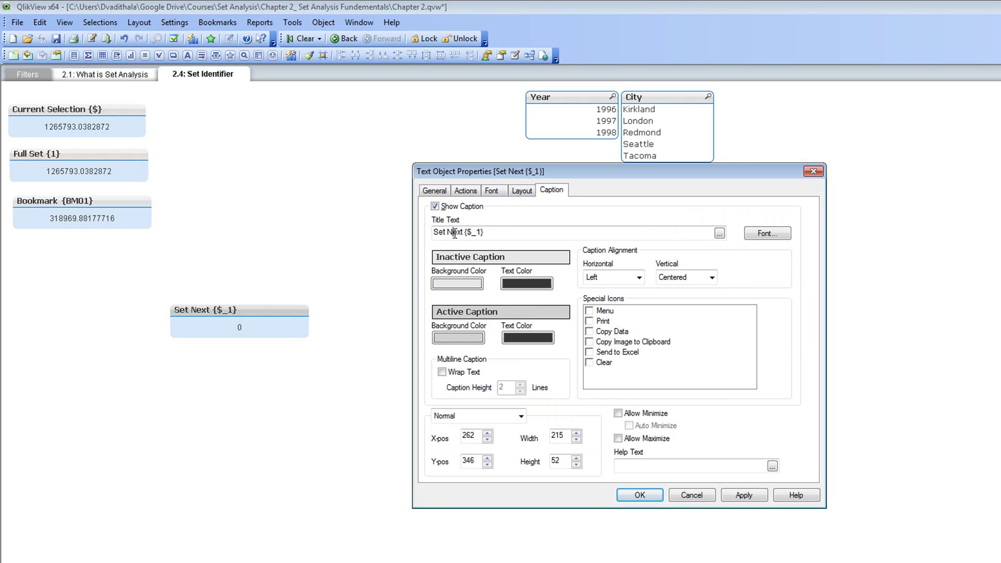
double_click(455, 233)
type("Previous")
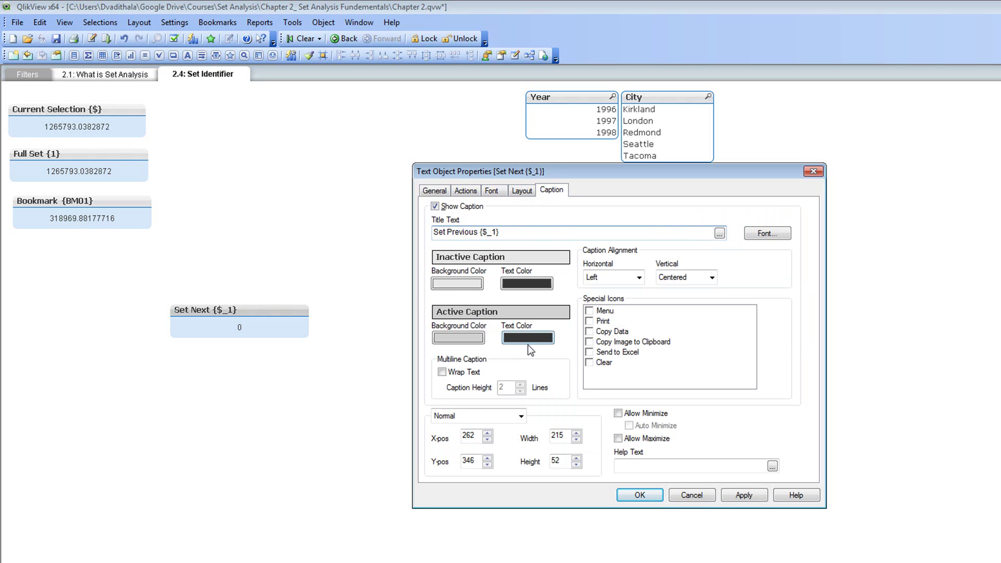
key("Left")
key("BackSpace")
left_click(744, 495)
left_click(692, 500)
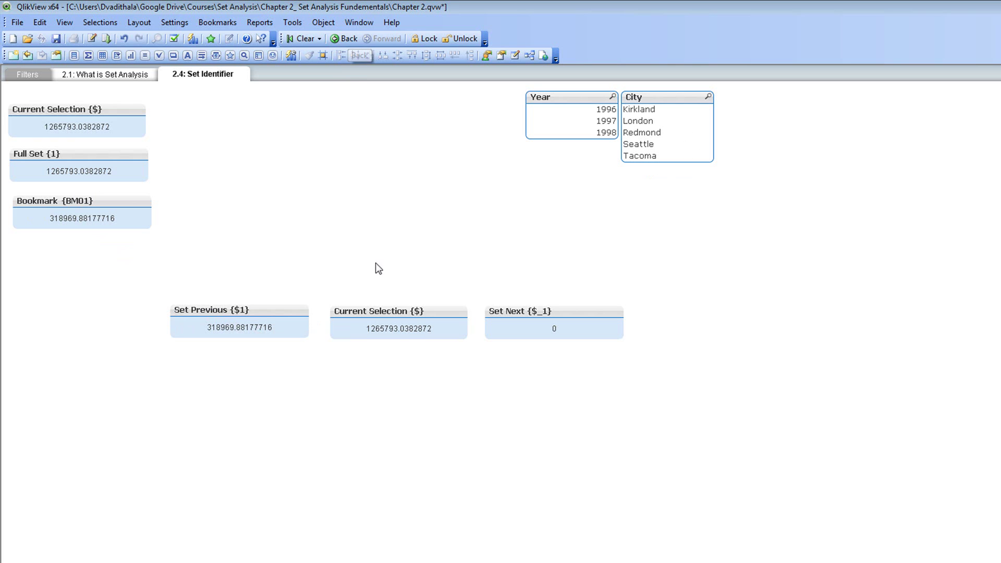
Step: Step back and forward through the selection history, ending with Seattle reselected
left_click(345, 39)
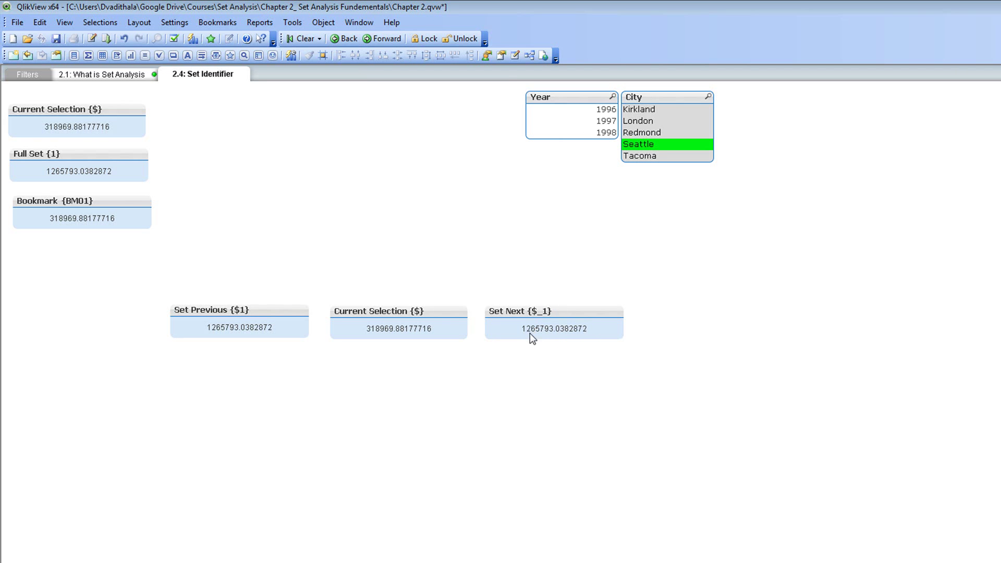
left_click(365, 35)
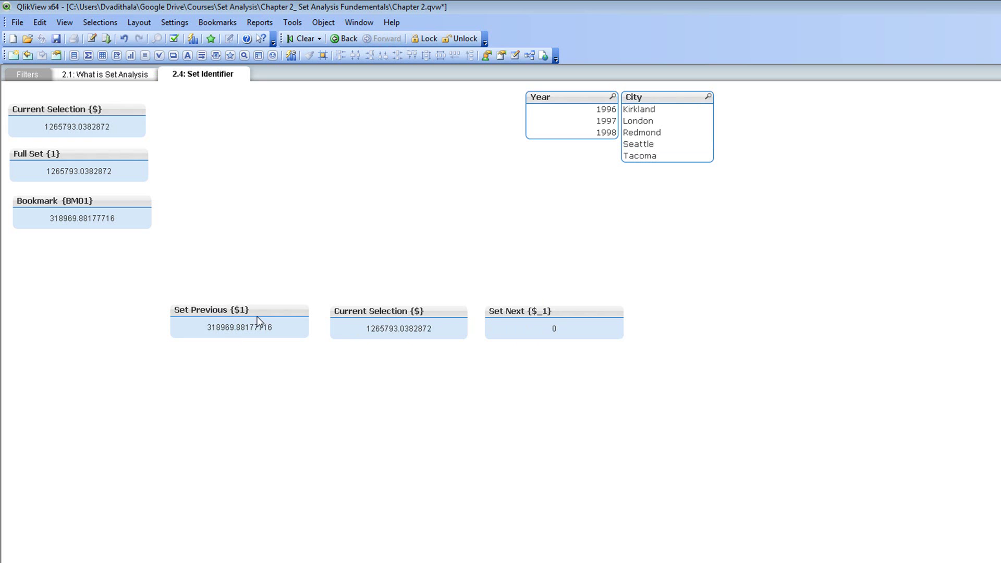
left_click(345, 44)
left_click(345, 44)
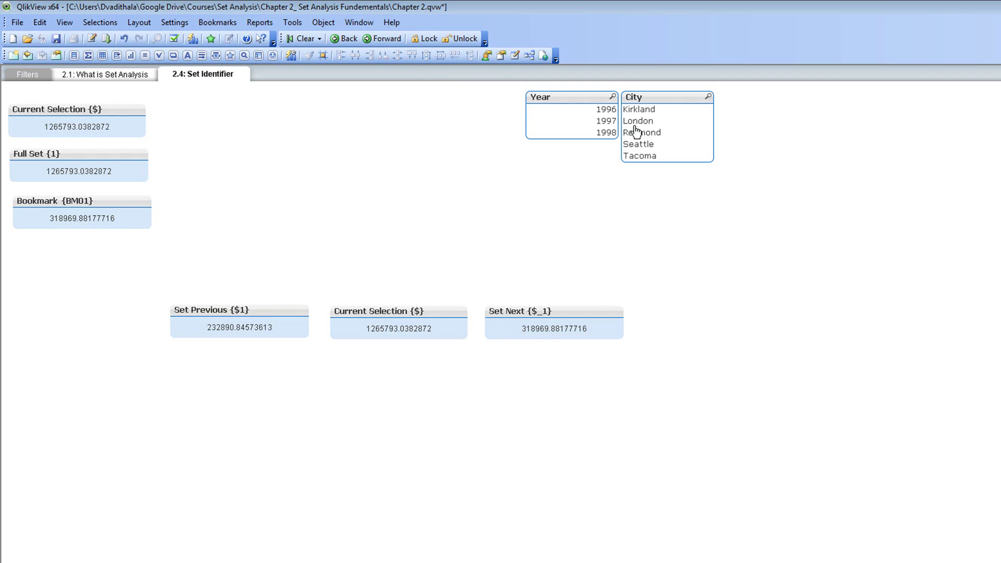
left_click(383, 39)
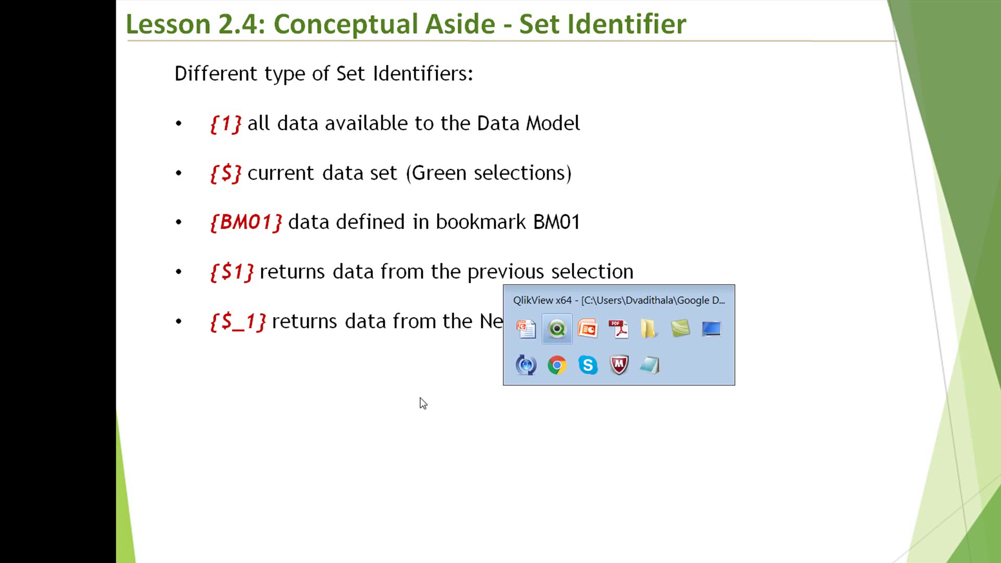
Step: Change the Set Next object's caption to 'Set Next {$_2}'
right_click(546, 325)
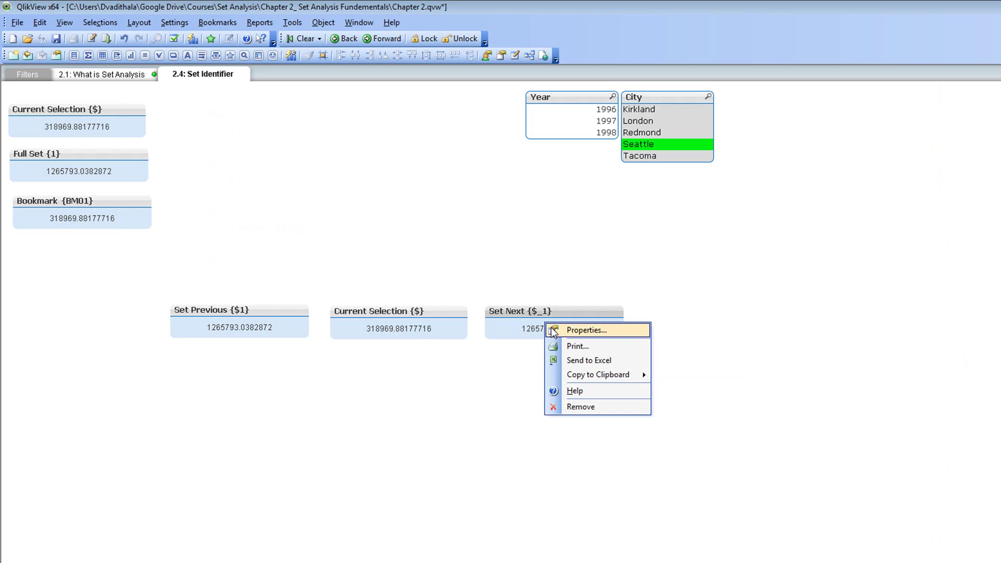
left_click(553, 330)
left_click(482, 233)
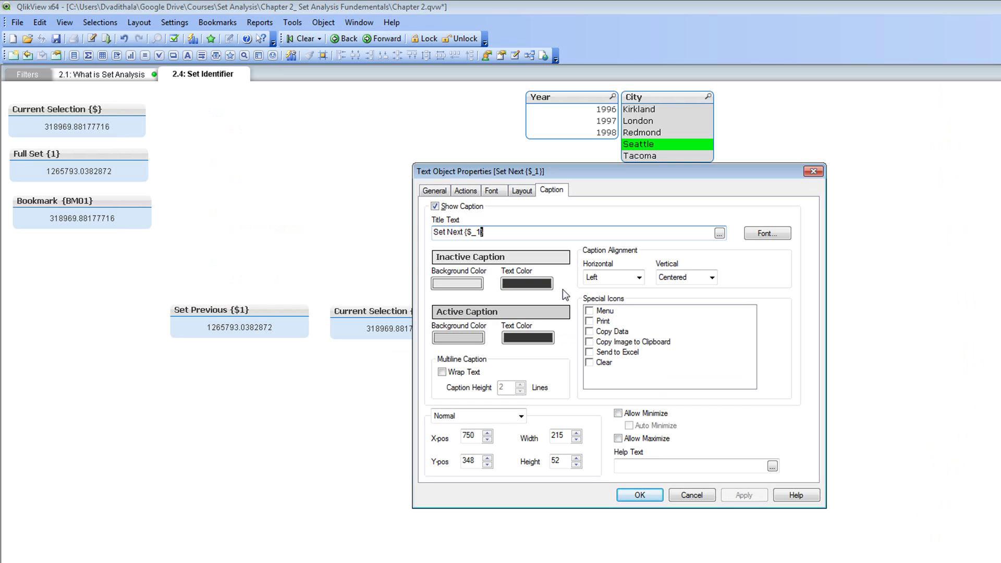
key("BackSpace")
type("2")
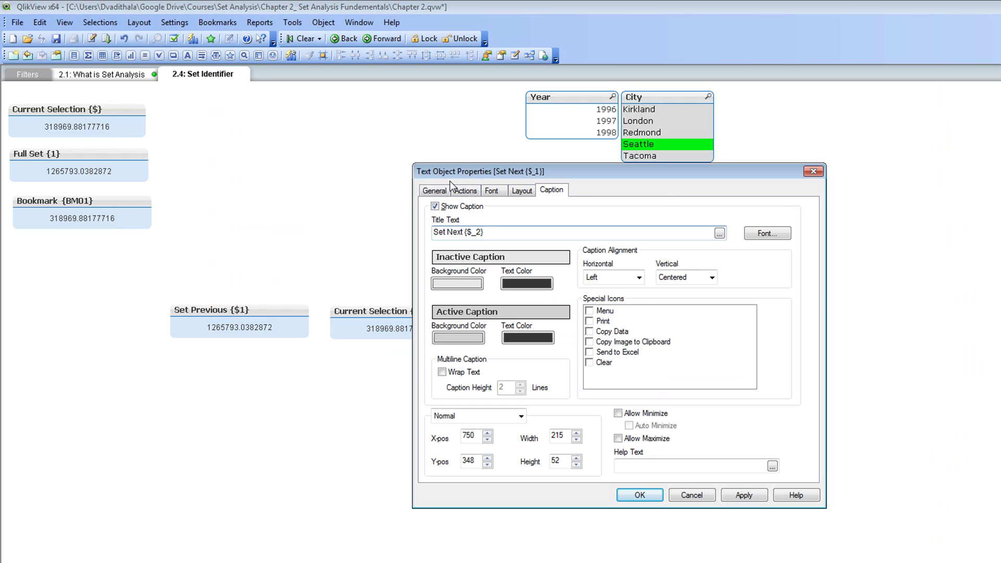
Step: Change its expression to =Sum({$_2} Sales) and confirm
left_click(434, 190)
left_click(471, 236)
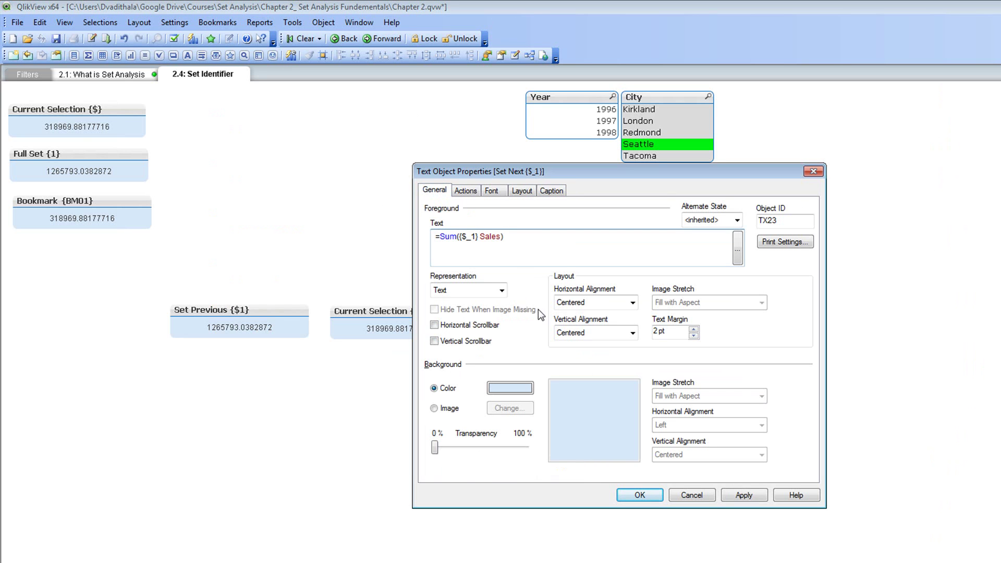
key("Delete")
type("3")
key("BackSpace")
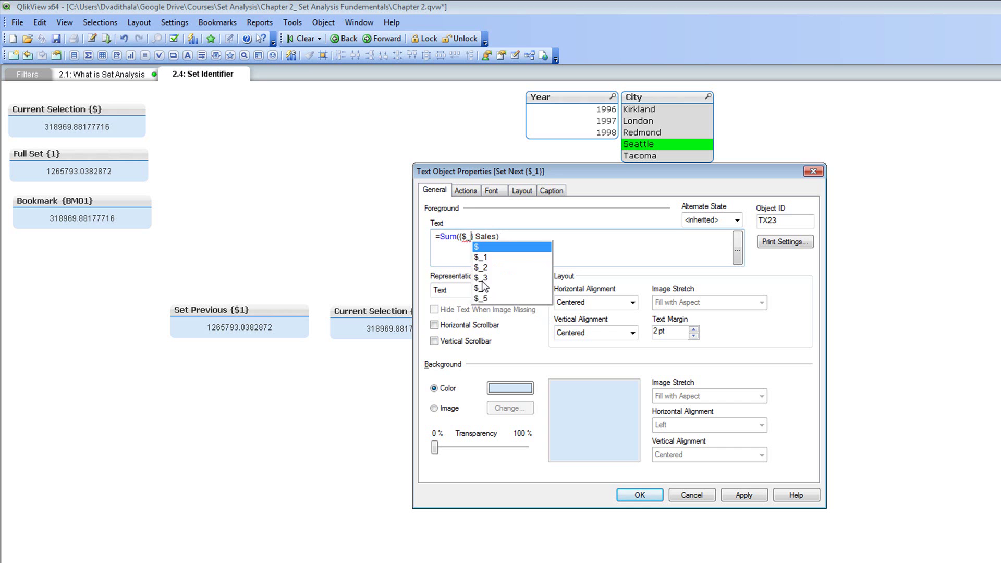
type("2")
left_click(745, 495)
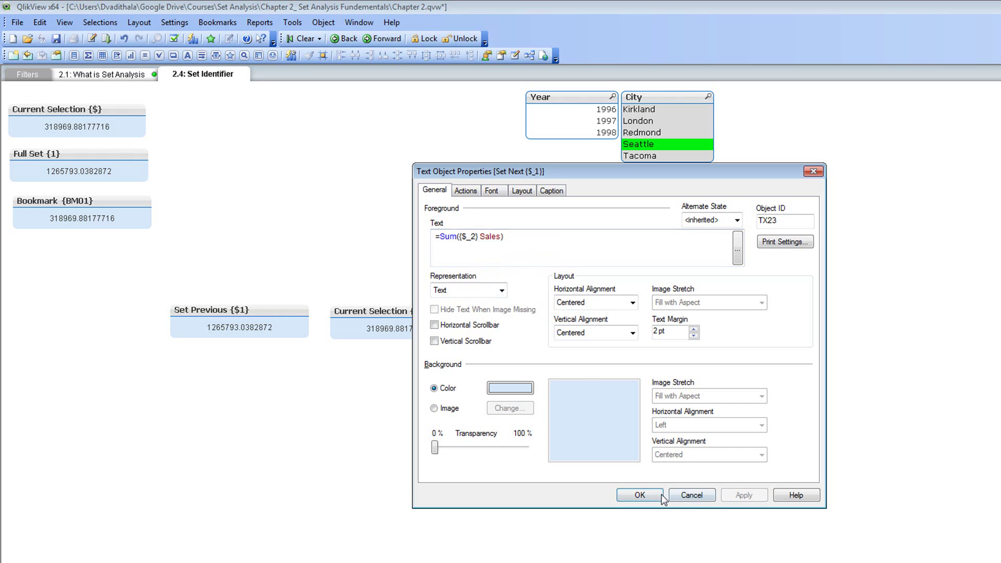
left_click(639, 493)
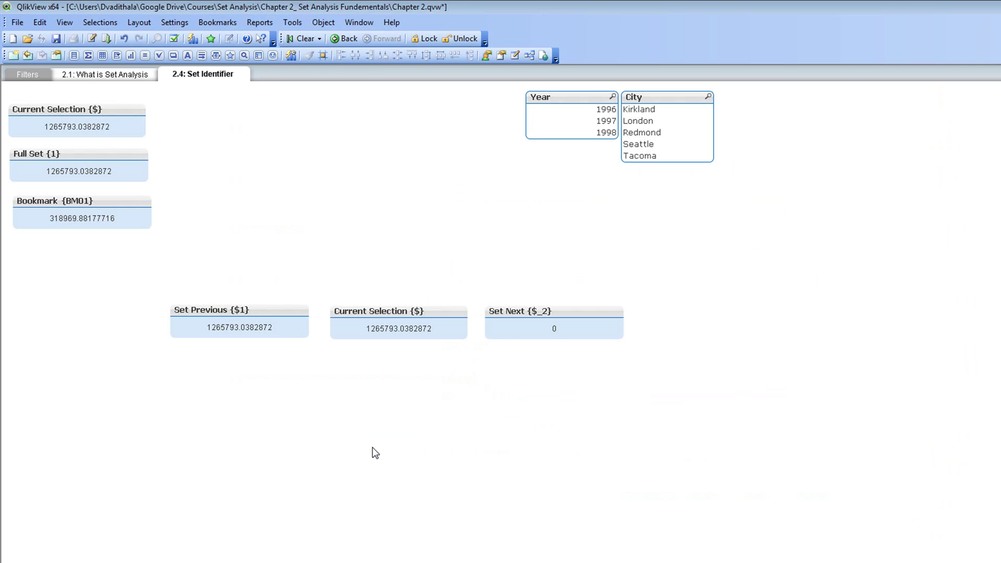
key("ctrl+alt+d")
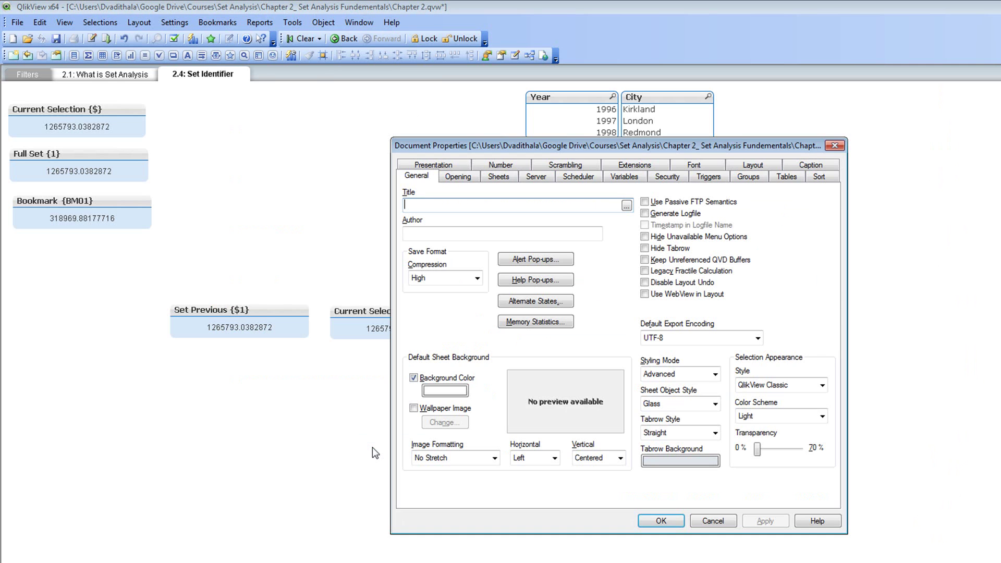
left_click(523, 307)
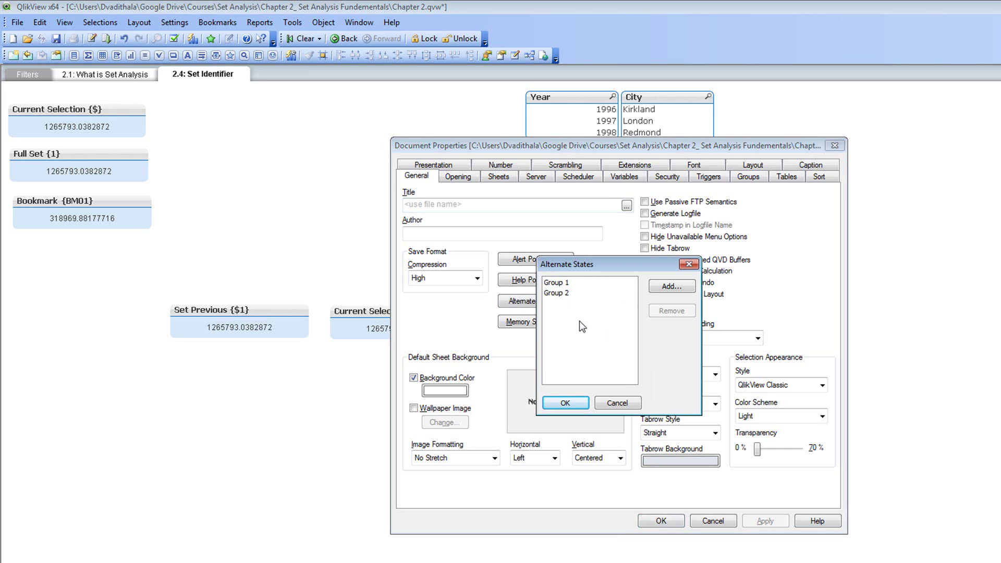
left_click(618, 405)
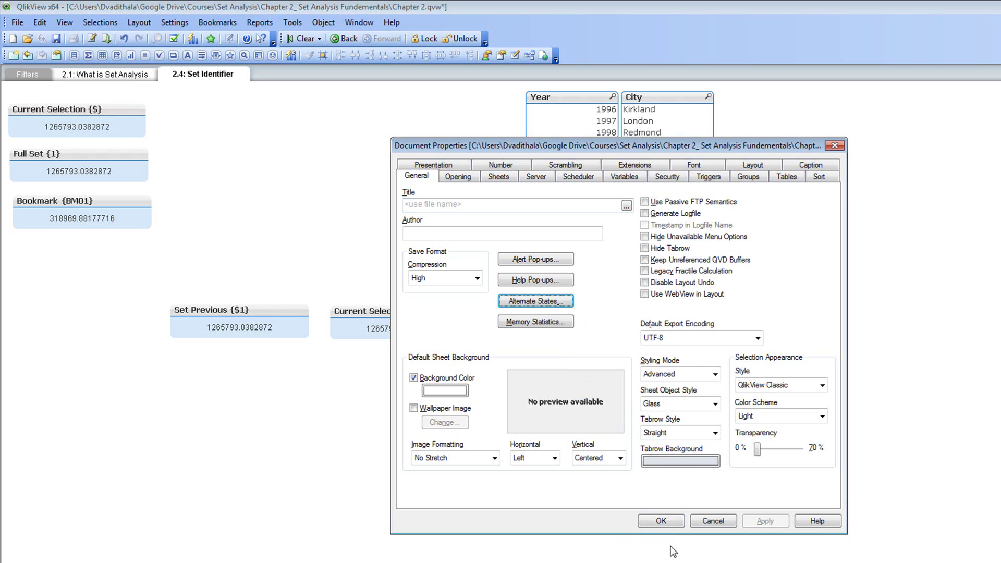
left_click(668, 517)
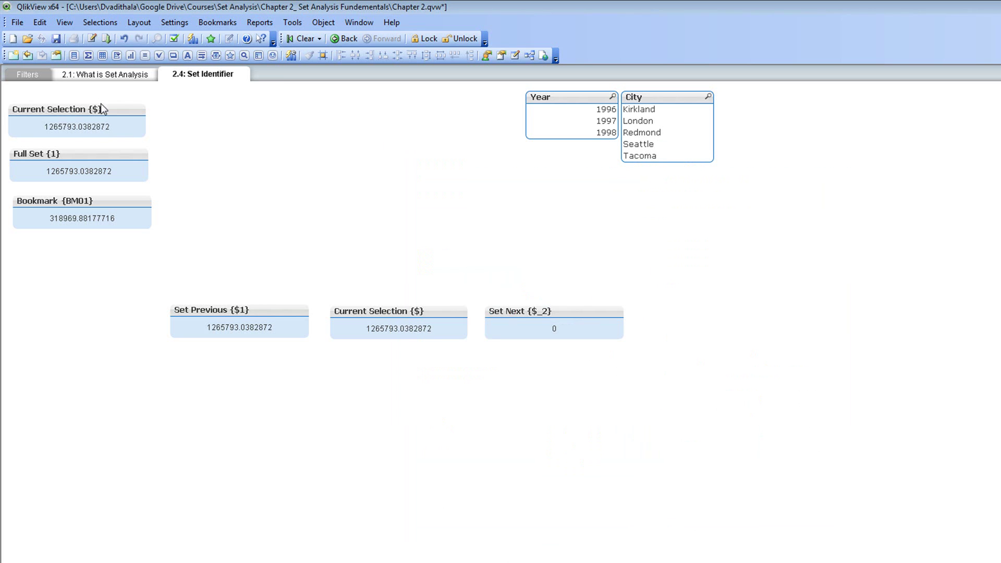
Step: Copy Current Selection to the lower middle of the sheet and caption it 'Alternate States'
left_click_drag(102, 109, 425, 410)
right_click(396, 415)
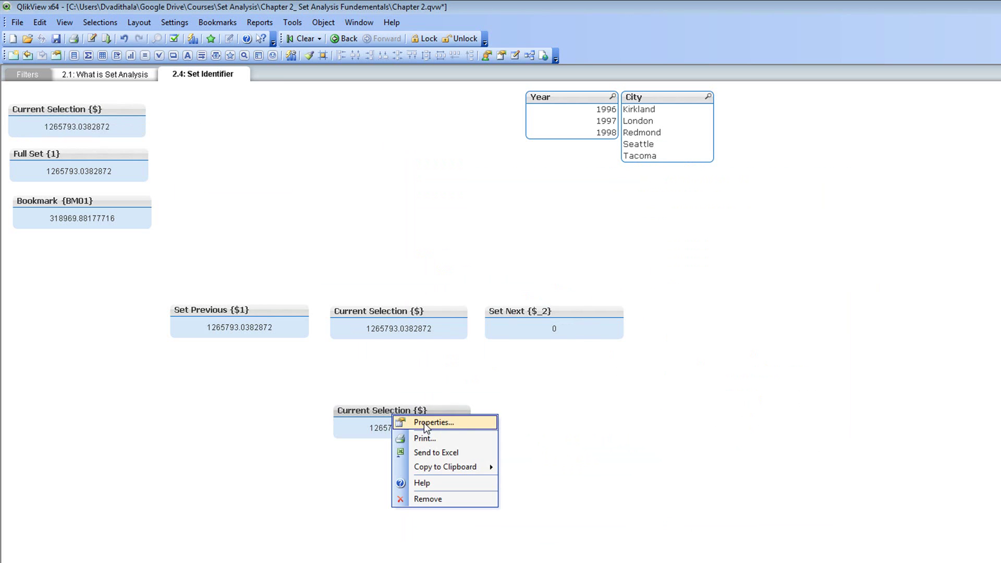
left_click(424, 423)
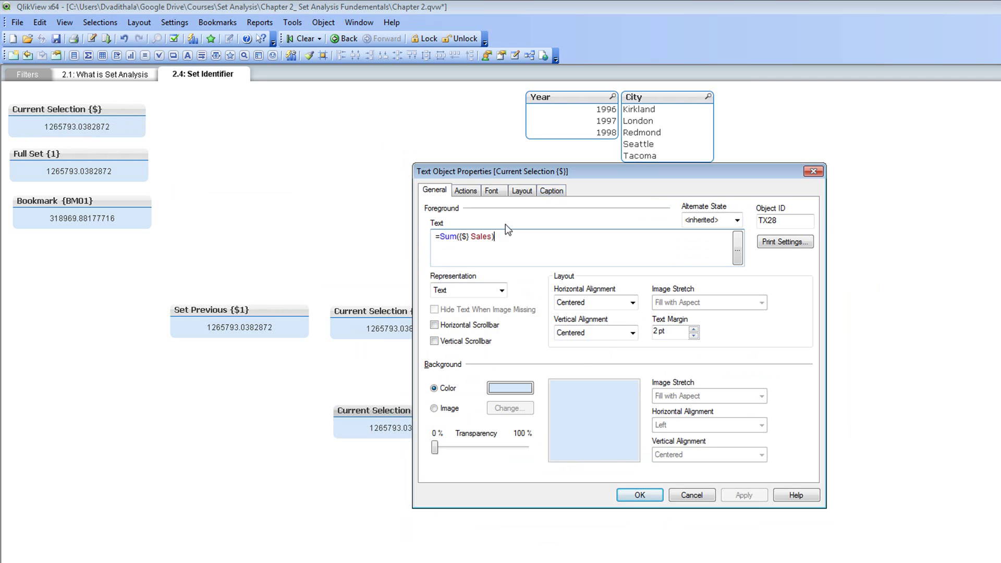
left_click(551, 190)
left_click_drag(507, 232, 415, 237)
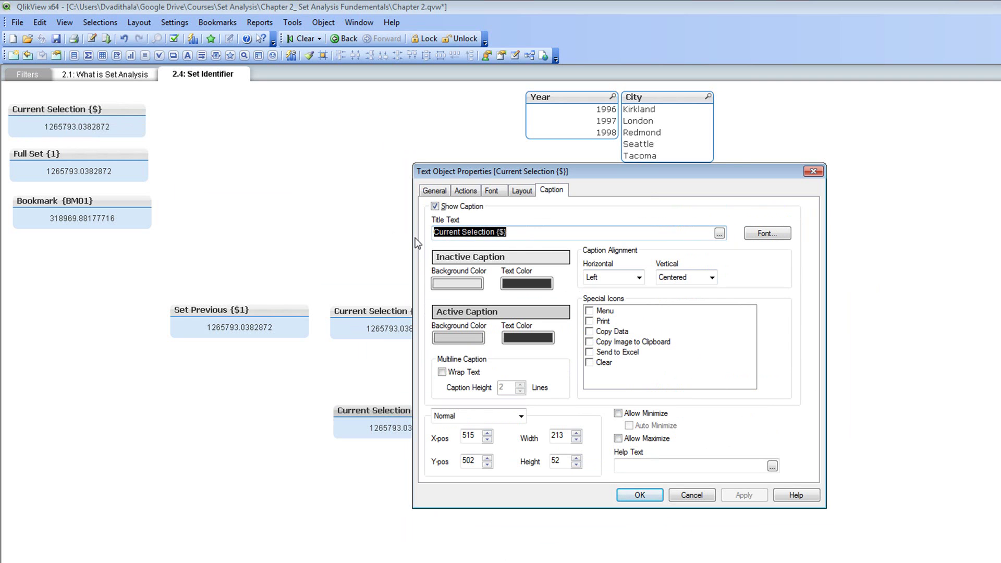
type("Alternate S")
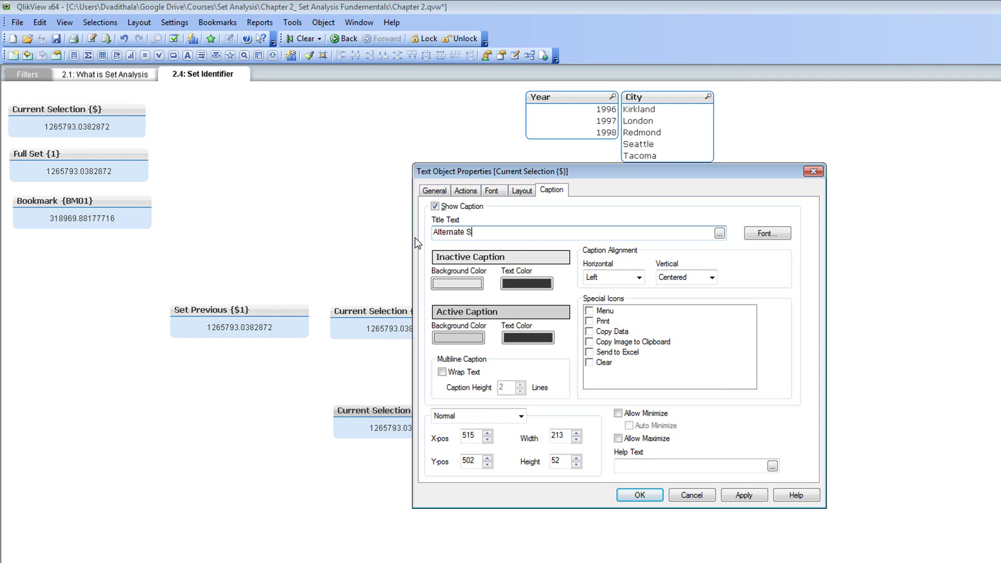
type("tates")
Step: Set its expression to =Sum({[Group 1]} Sales) and confirm
left_click(434, 190)
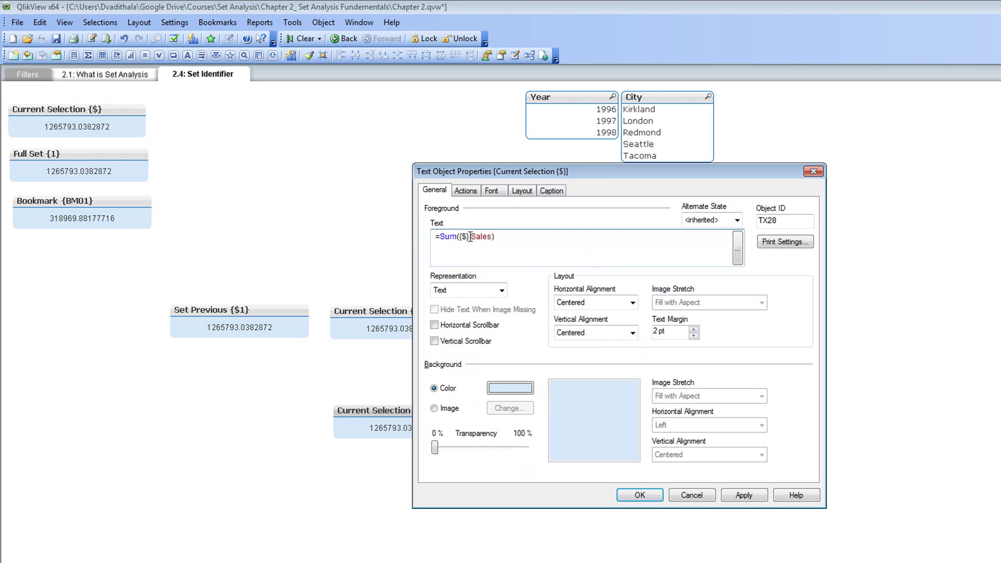
key("BackSpace")
type("Group 1")
type("]")
type("[")
left_click_drag(468, 237, 497, 238)
left_click(534, 240)
left_click(728, 496)
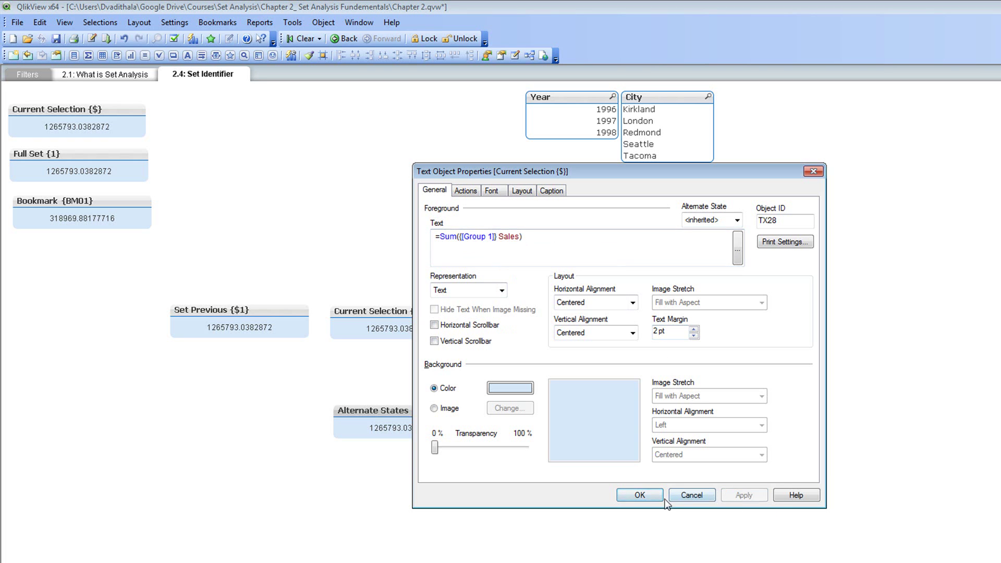
left_click(637, 494)
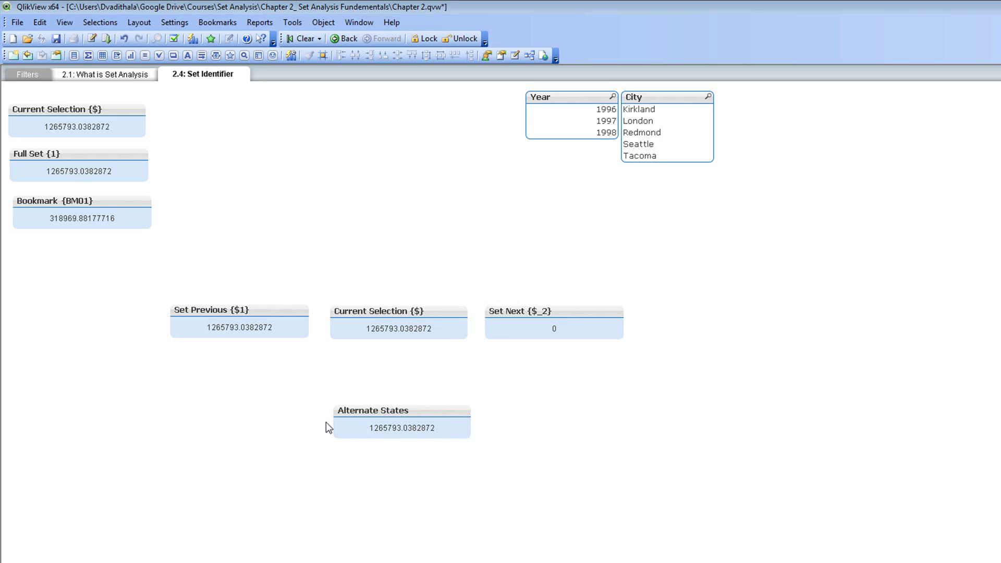
Step: Select London in the City list box
left_click(639, 122)
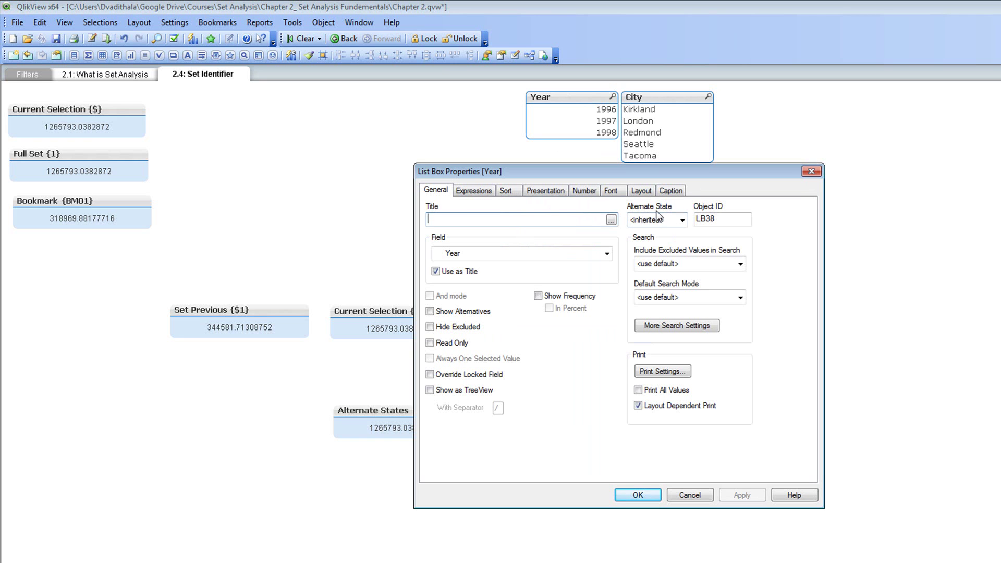
Step: Assign the new Year list box to the Group 1 alternate state and confirm it
left_click(648, 221)
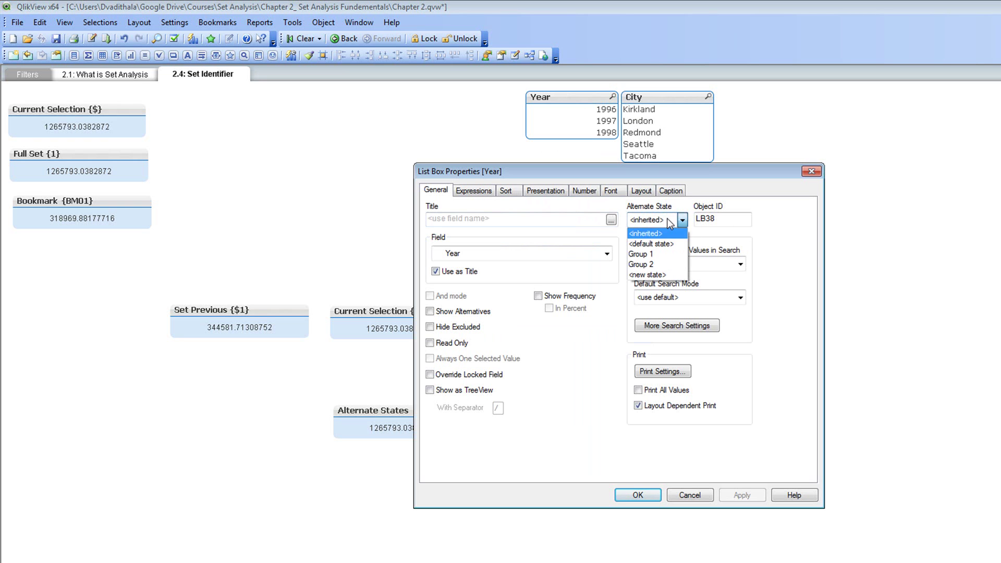
left_click(664, 256)
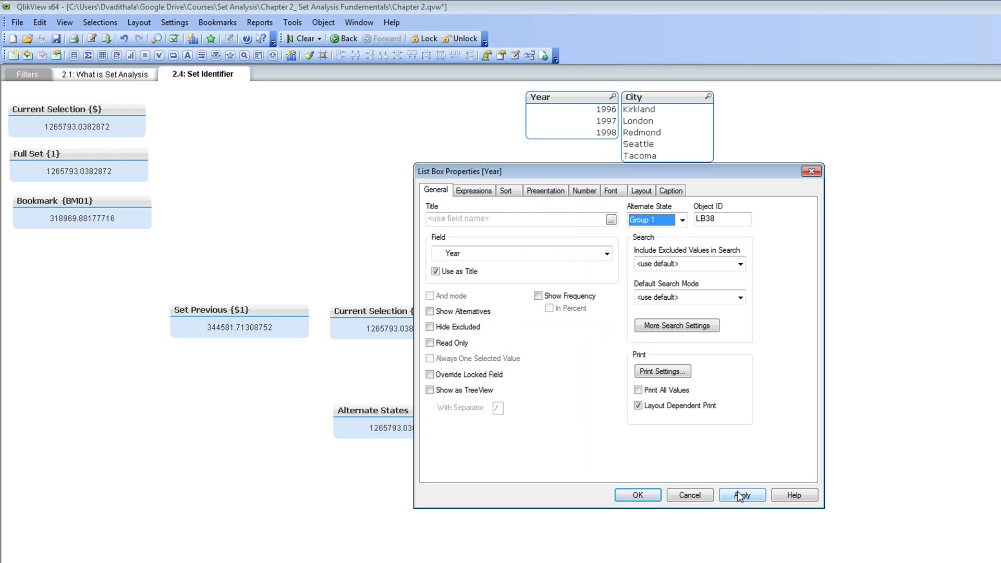
left_click(629, 496)
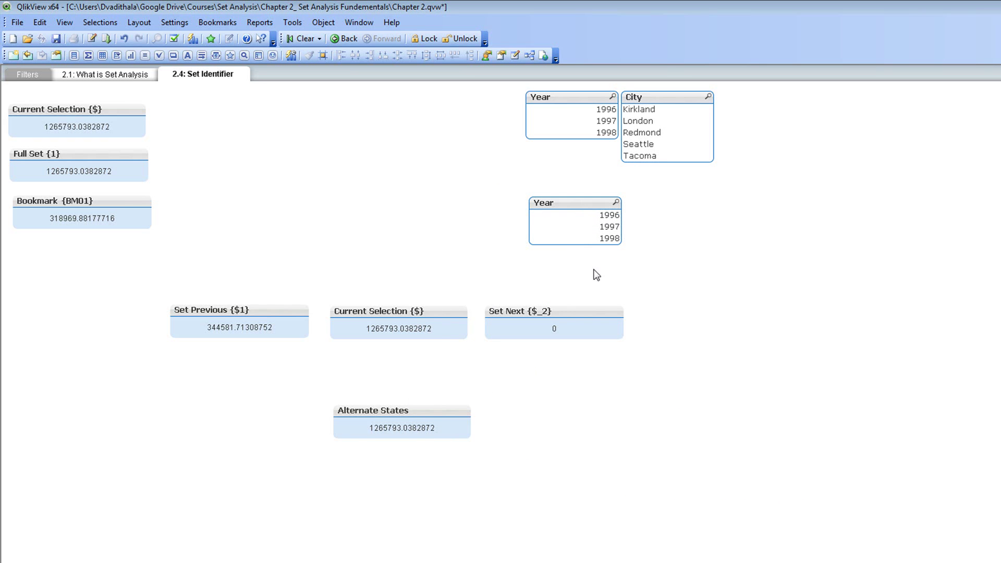
left_click(590, 228)
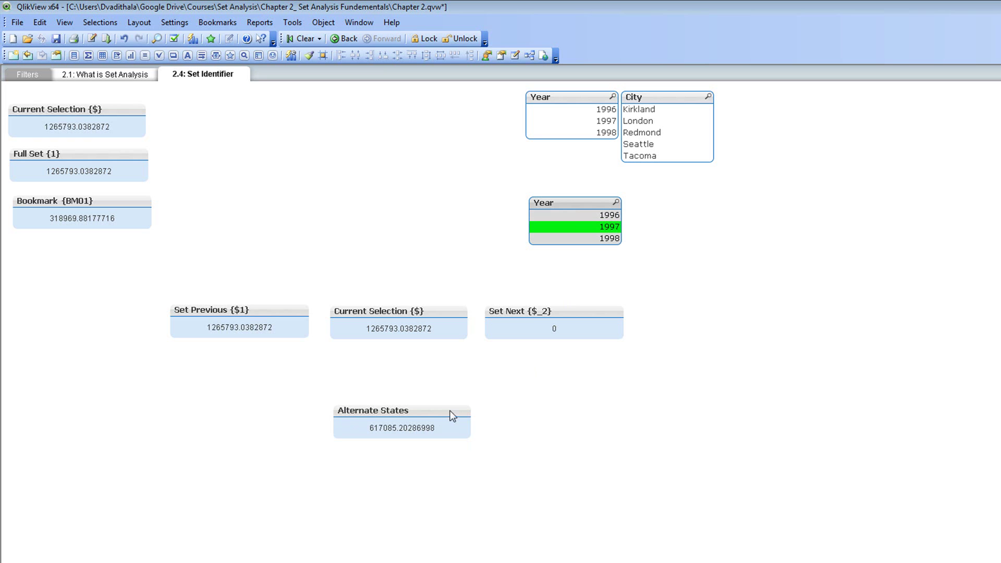
left_click(594, 215)
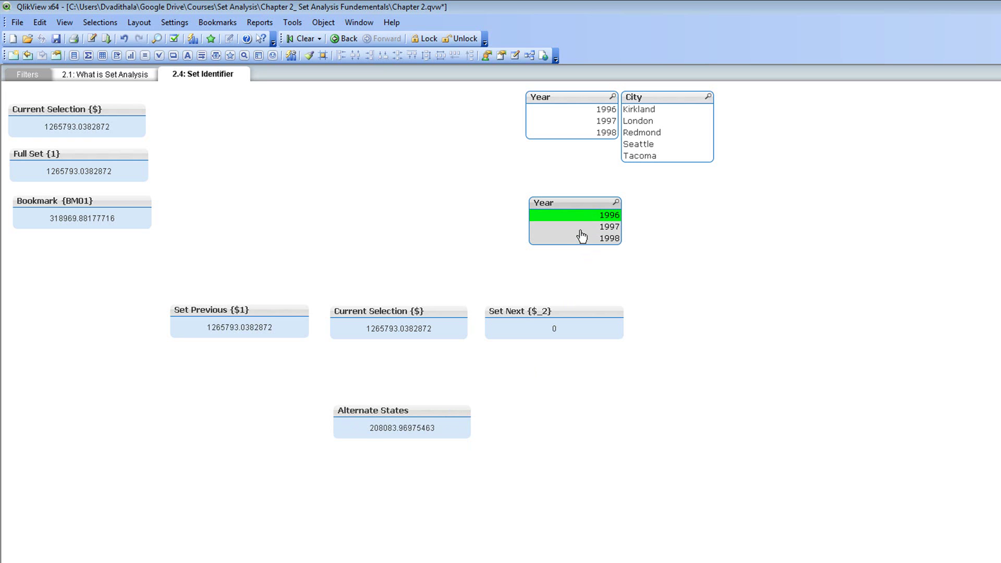
left_click(581, 229)
left_click(580, 230)
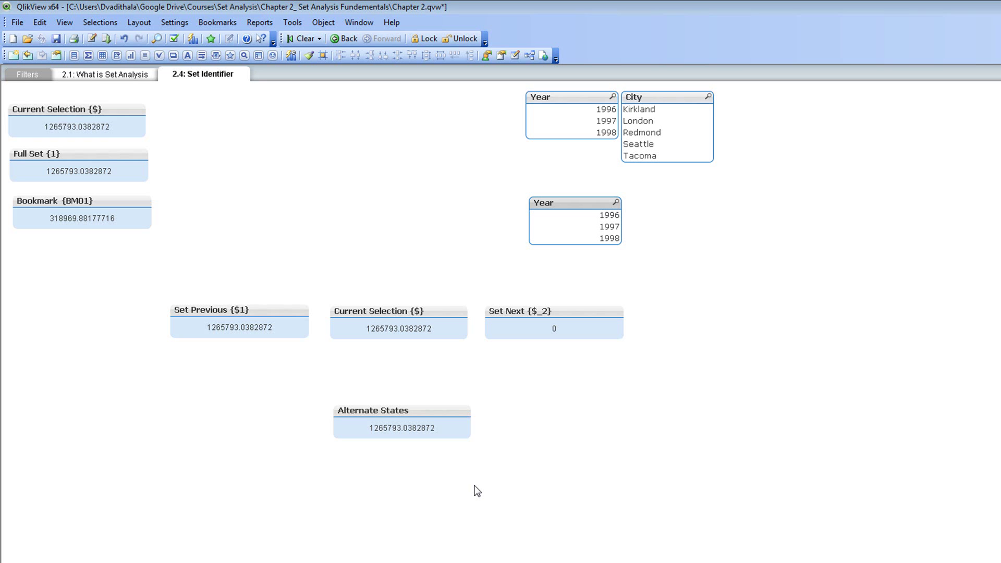
key("alt")
key("alt+Tab")
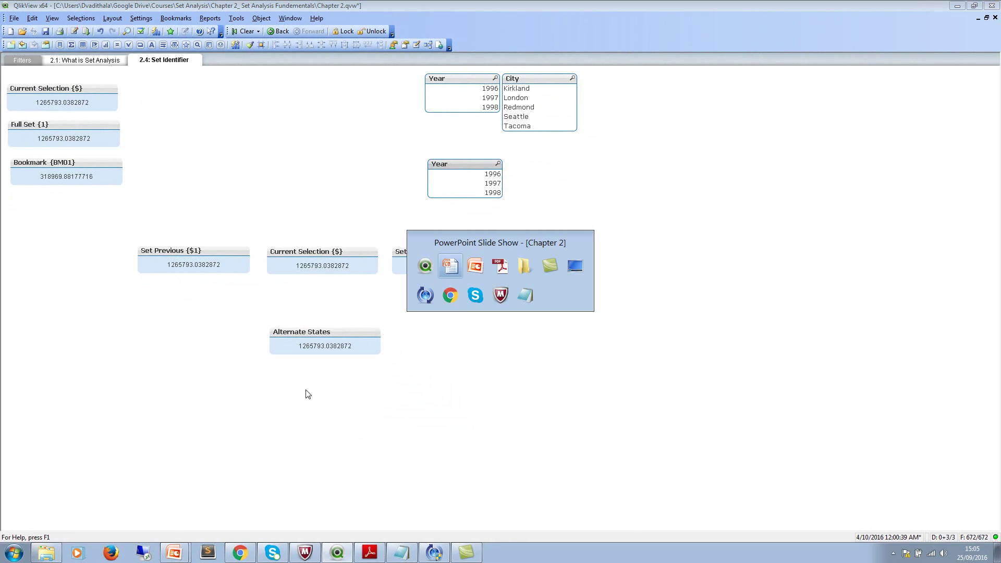